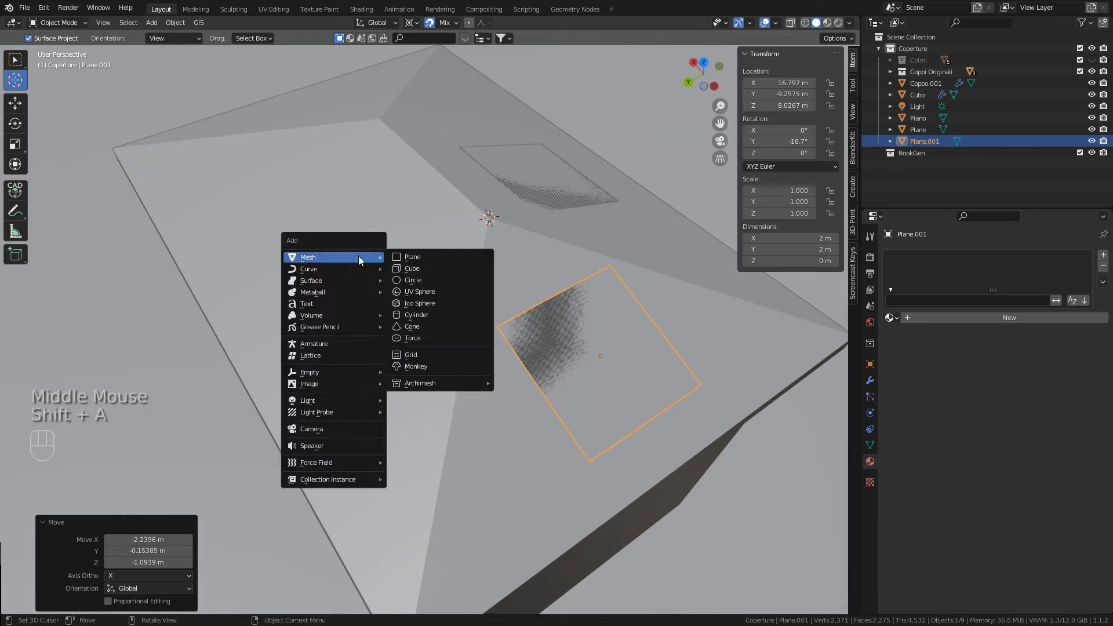
# Add a mesh plane and snap it onto the bare long slope of the roof
pyautogui.press('g')
pyautogui.click(237, 268)
pyautogui.moveTo(446, 232); pyautogui.dragTo(419, 278, button='middle')
# Add another 2 m mesh plane and snap it onto the remaining triangular end slope of the roof
pyautogui.hotkey('shift', 'a')
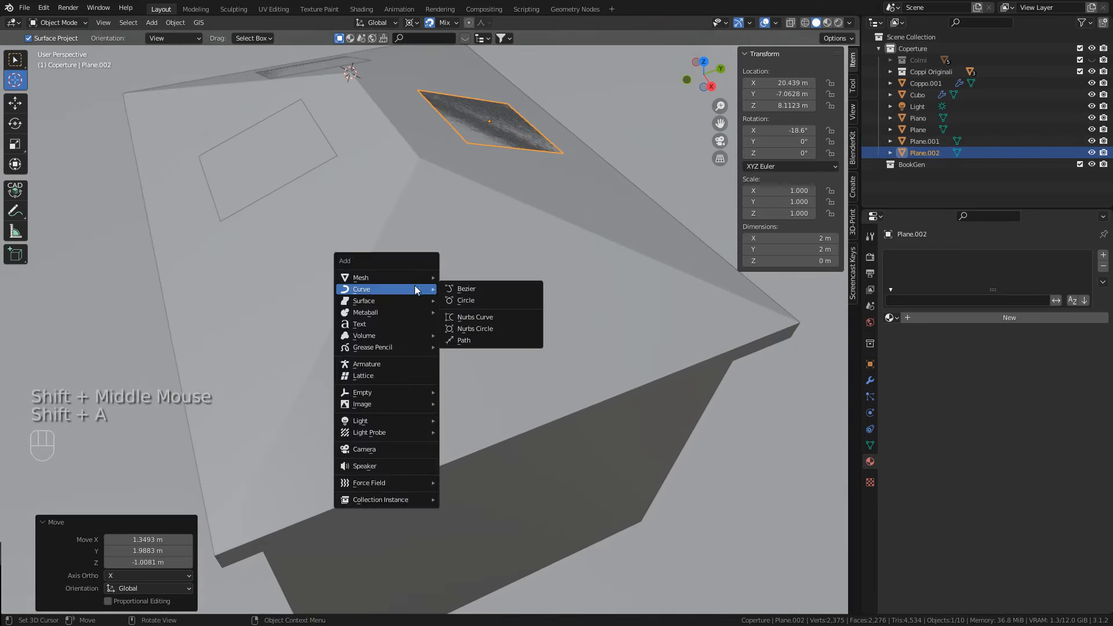
pyautogui.moveTo(412, 276)
pyautogui.click(461, 278)
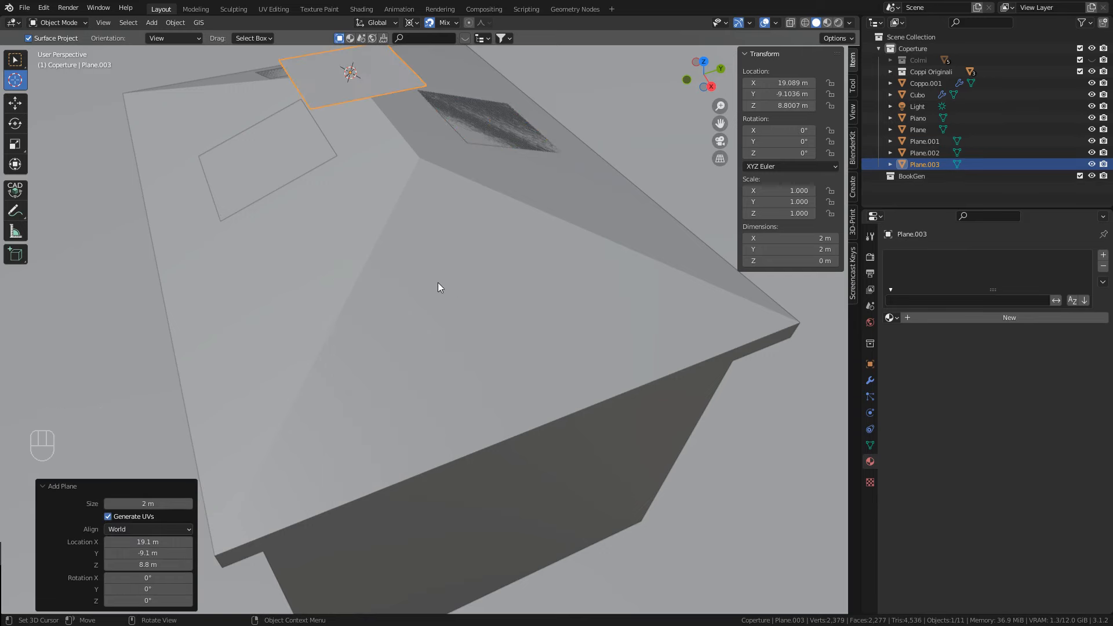
pyautogui.press('g')
pyautogui.click(429, 426)
pyautogui.moveTo(429, 426); pyautogui.dragTo(378, 315, button='middle')
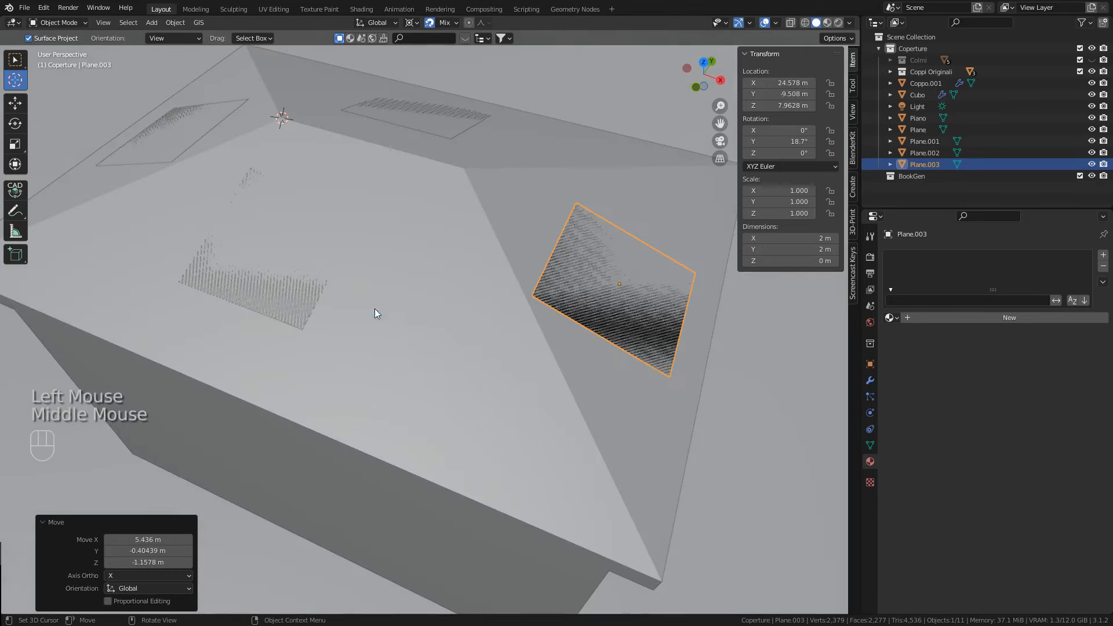
# With the Select Box tool, select the roof planes one after another to check their placement on the slopes
pyautogui.click(15, 60)
pyautogui.click(302, 269)
pyautogui.click(299, 265)
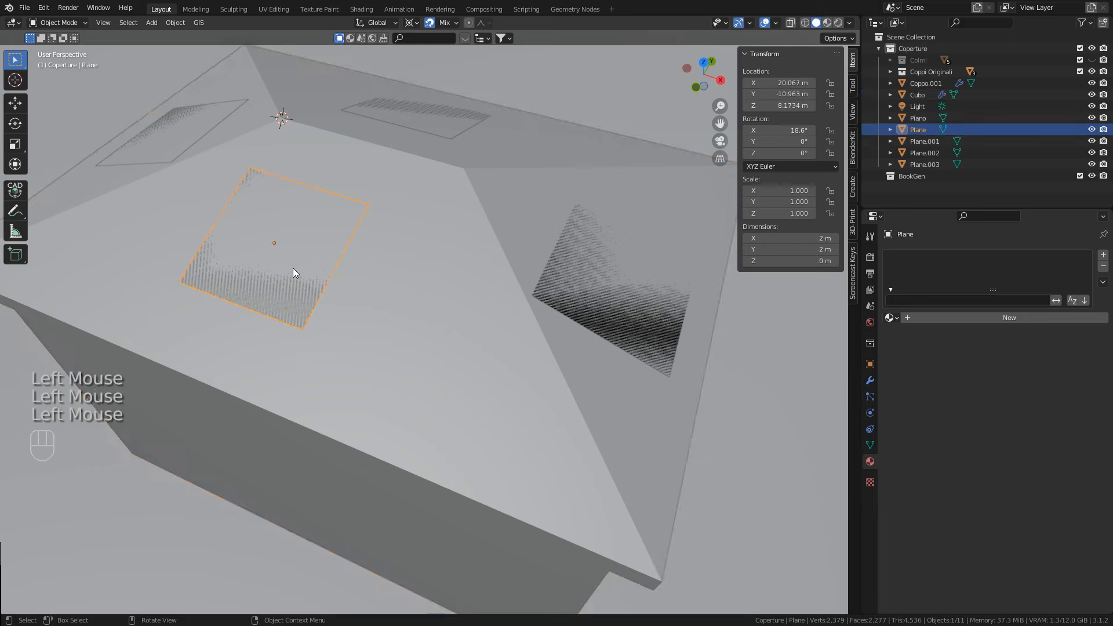
pyautogui.click(619, 270)
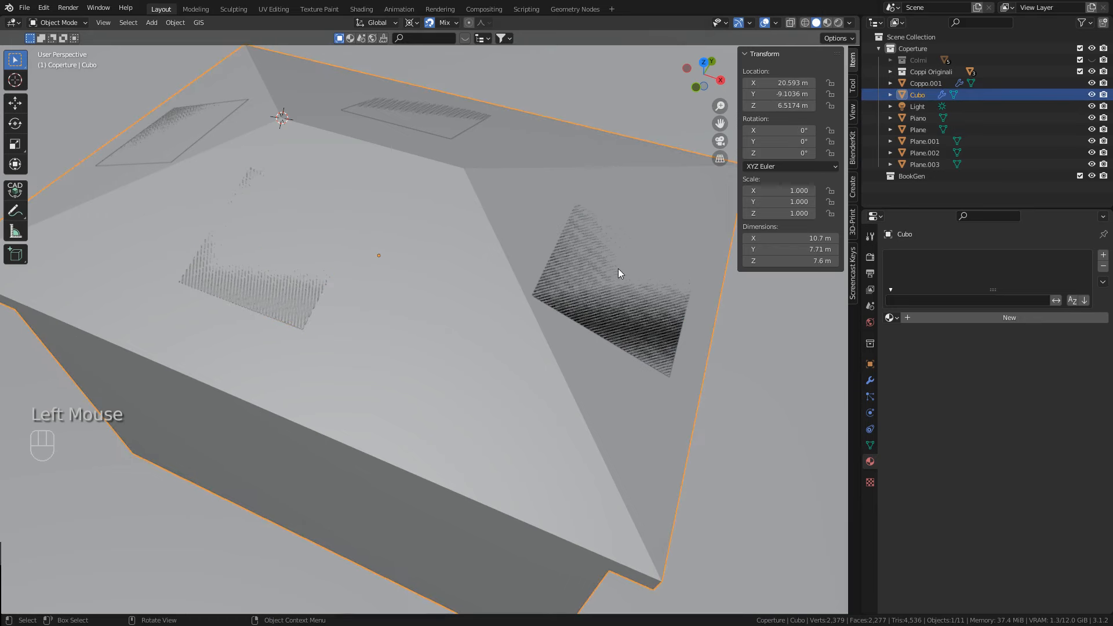
pyautogui.click(596, 258)
pyautogui.moveTo(596, 201); pyautogui.dragTo(495, 153, button='middle')
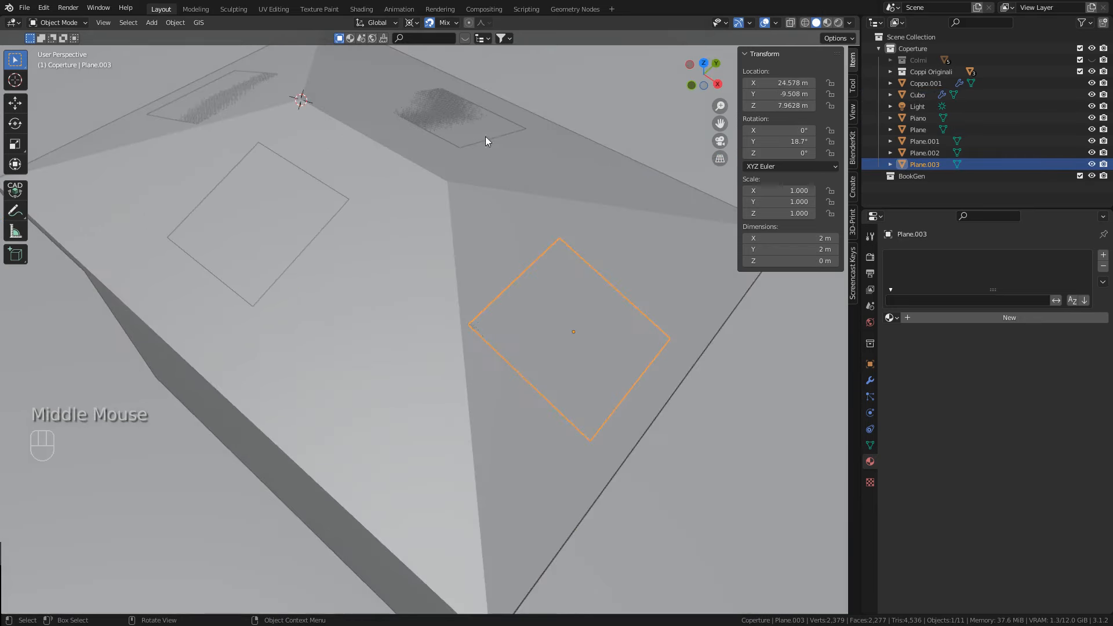
pyautogui.click(513, 128)
pyautogui.click(246, 84)
pyautogui.click(231, 82)
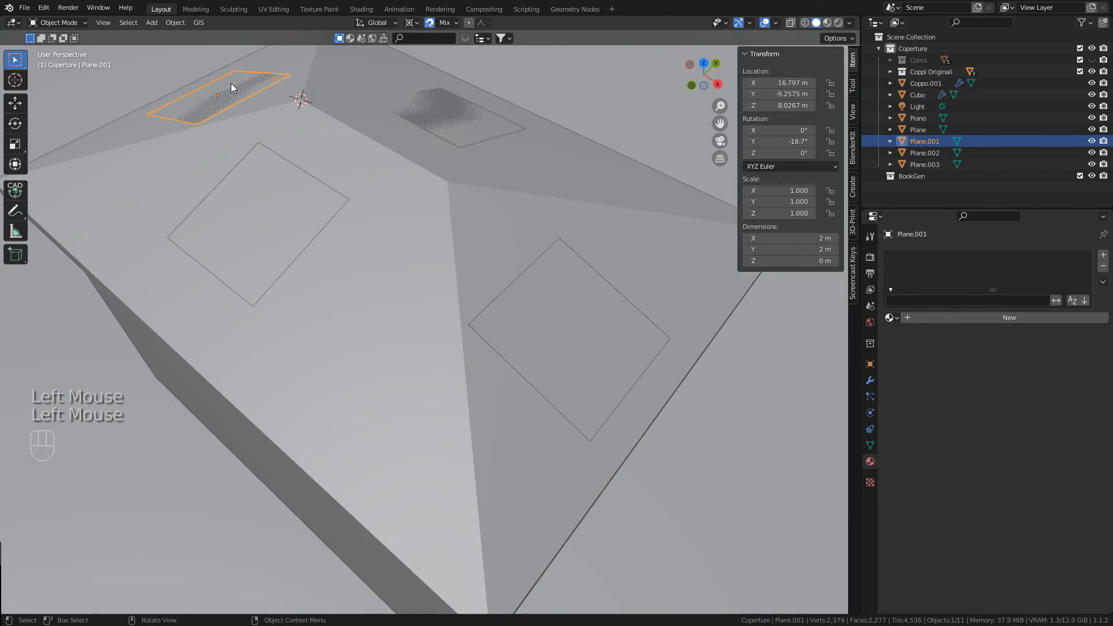
# Add a Geometry Nodes modifier using the Coppi v2.1 node group to Plane on the first long slope
pyautogui.moveTo(362, 204); pyautogui.dragTo(315, 211, button='middle')
pyautogui.click(315, 211)
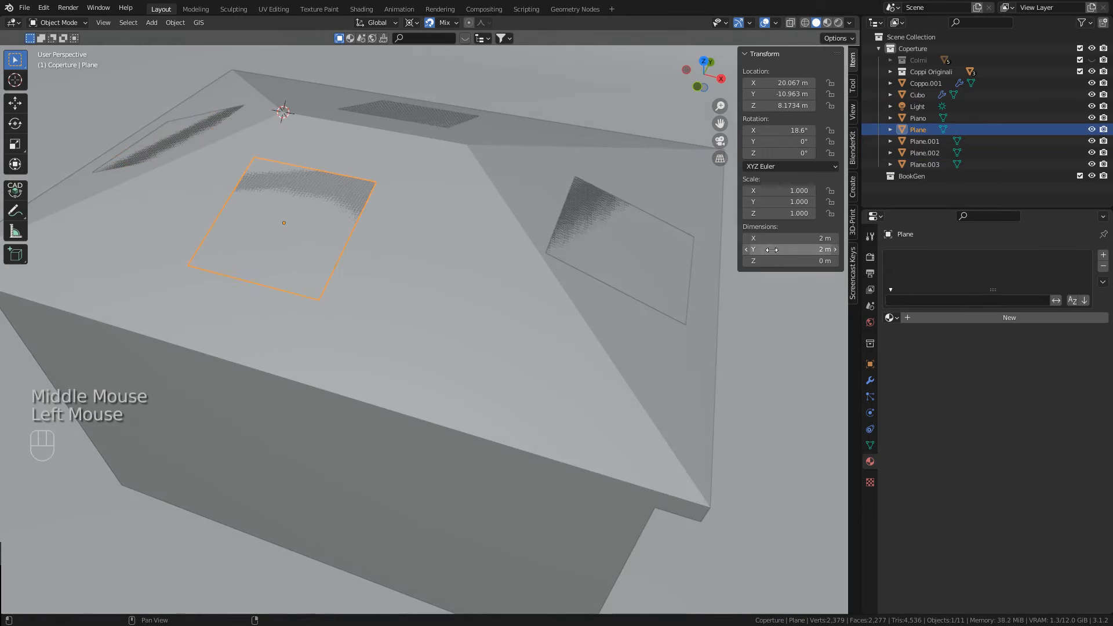
pyautogui.click(871, 381)
pyautogui.click(920, 255)
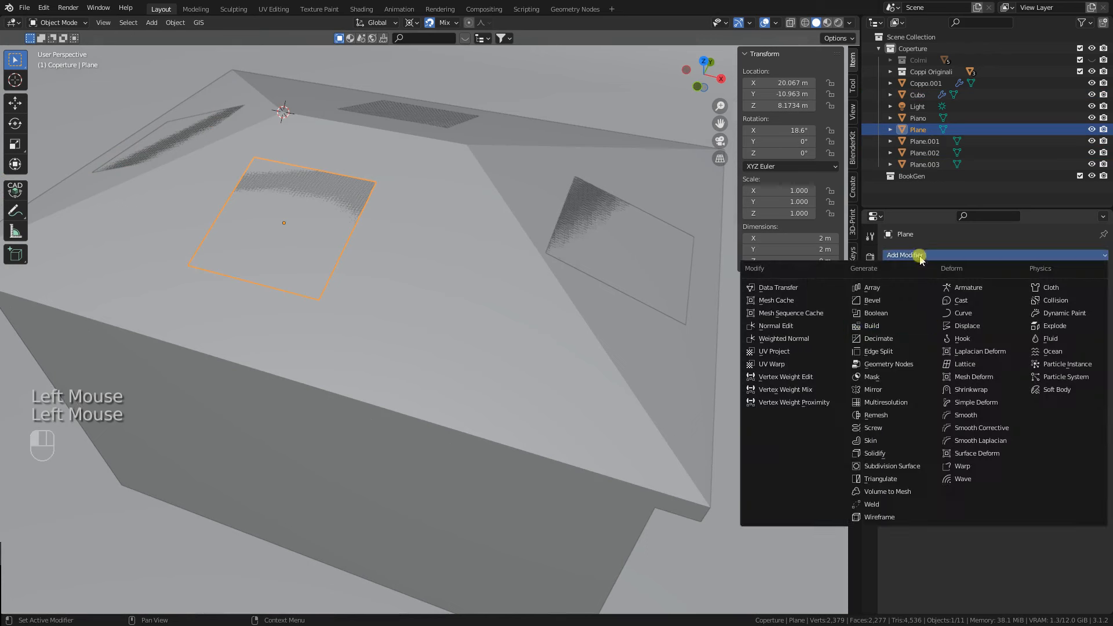
pyautogui.click(892, 367)
pyautogui.click(891, 274)
pyautogui.click(891, 274)
pyautogui.click(896, 291)
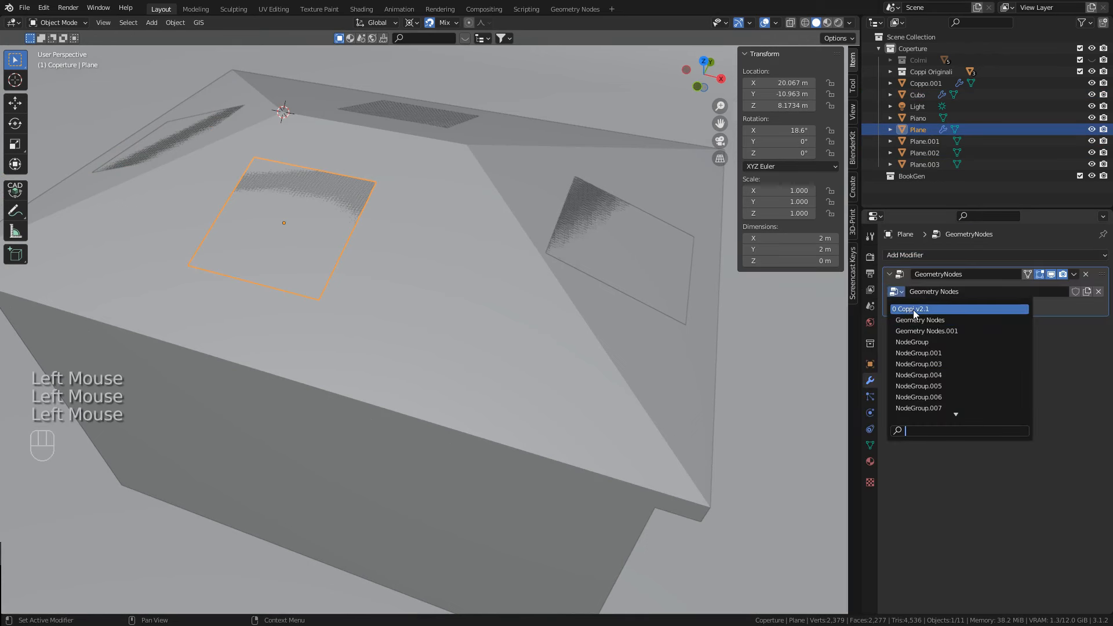
pyautogui.click(911, 309)
# Give Plane.001 on the triangular end slope a Geometry Nodes modifier with the Coppi v2.1 node group
pyautogui.moveTo(382, 238); pyautogui.dragTo(301, 271, button='middle')
pyautogui.click(309, 267)
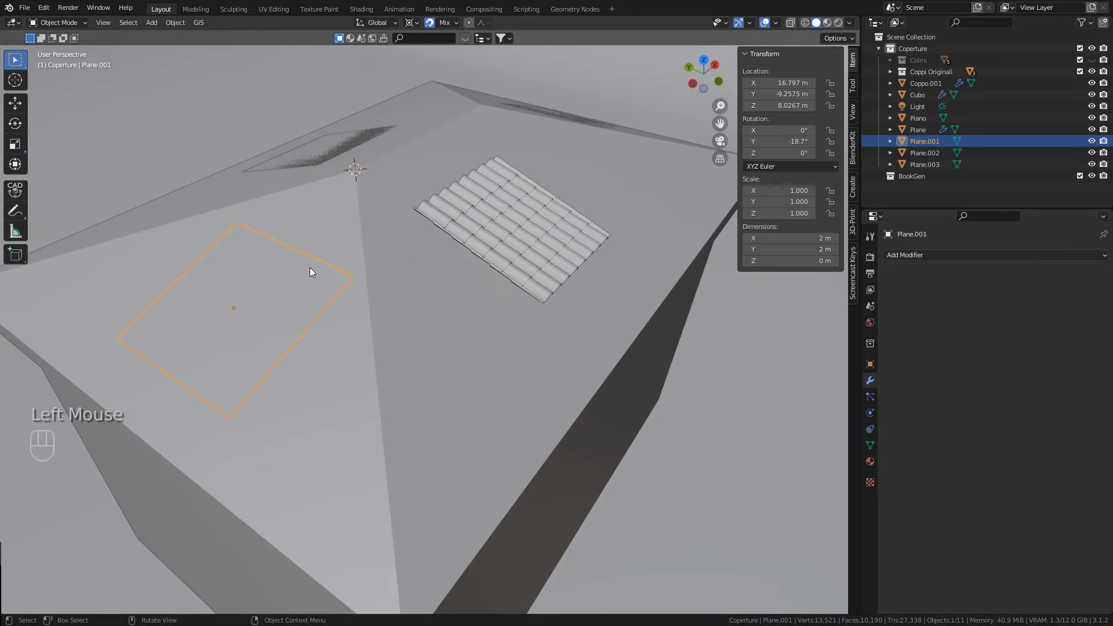
pyautogui.click(911, 255)
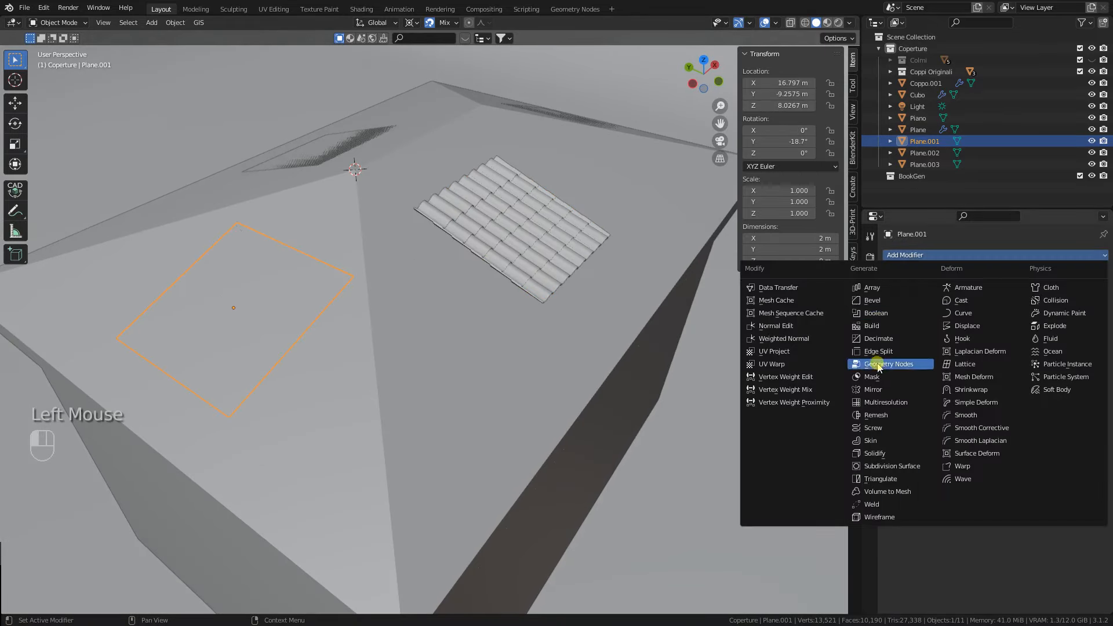
pyautogui.click(920, 358)
pyautogui.click(897, 292)
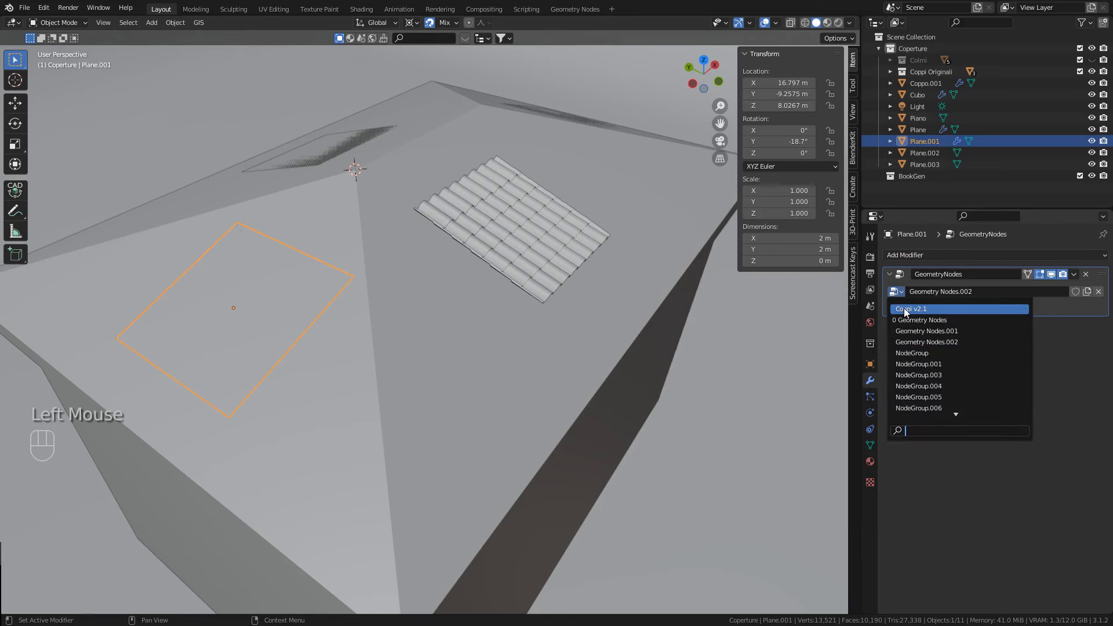
pyautogui.click(903, 308)
# Set the transform orientation to Local and change the transform pivot point
pyautogui.keyDown('shift'); pyautogui.moveTo(315, 342); pyautogui.dragTo(409, 276, button='middle'); pyautogui.keyUp('shift')
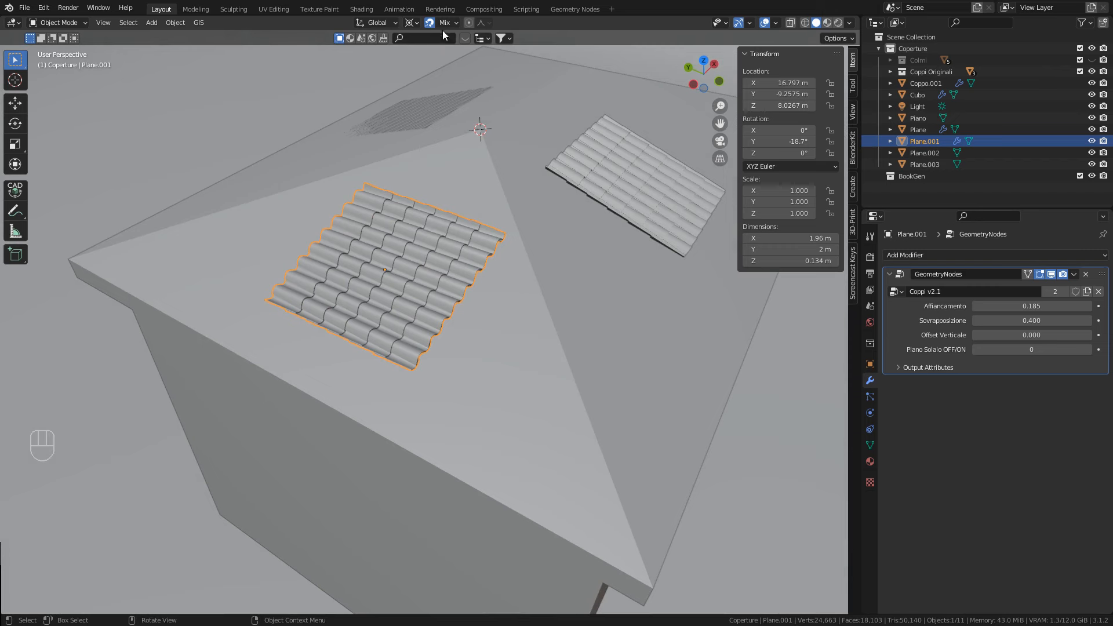
pyautogui.click(383, 23)
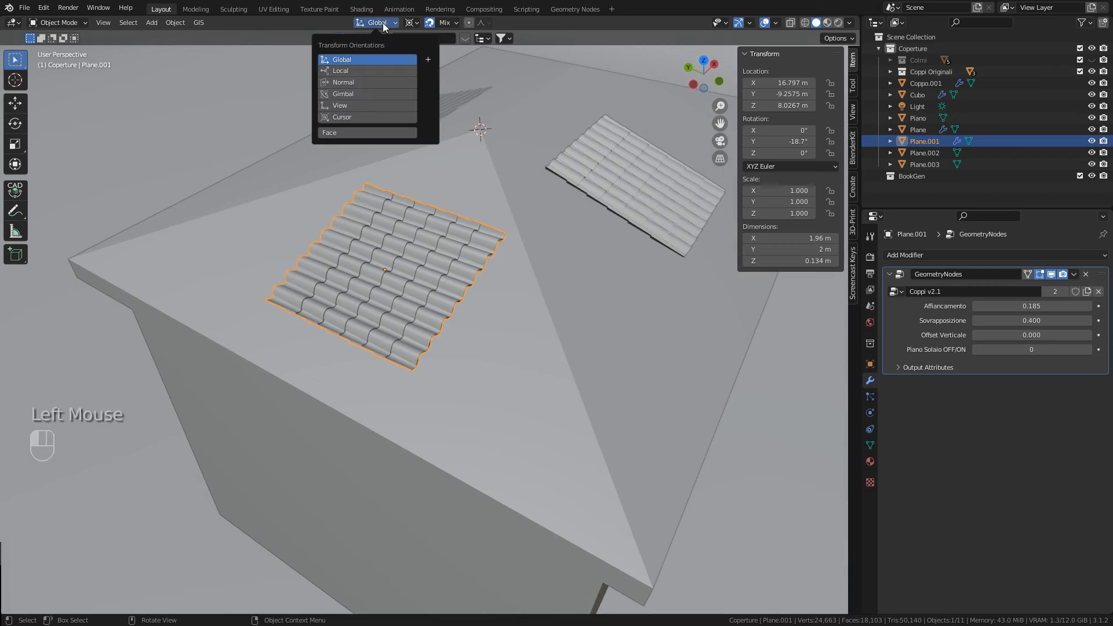
pyautogui.click(346, 70)
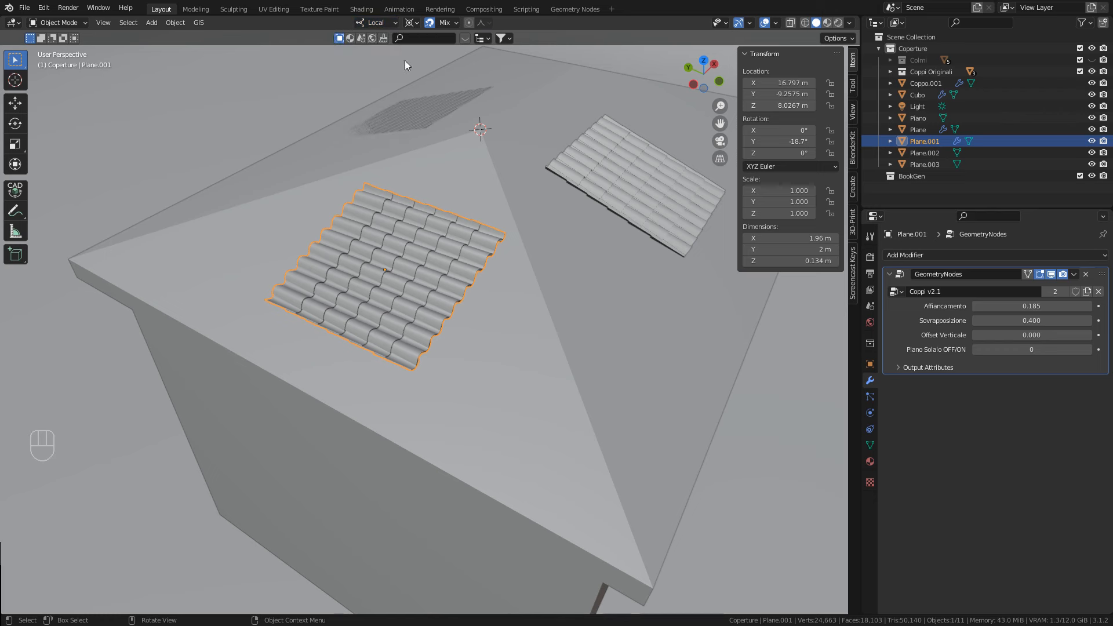
pyautogui.click(413, 23)
pyautogui.click(440, 34)
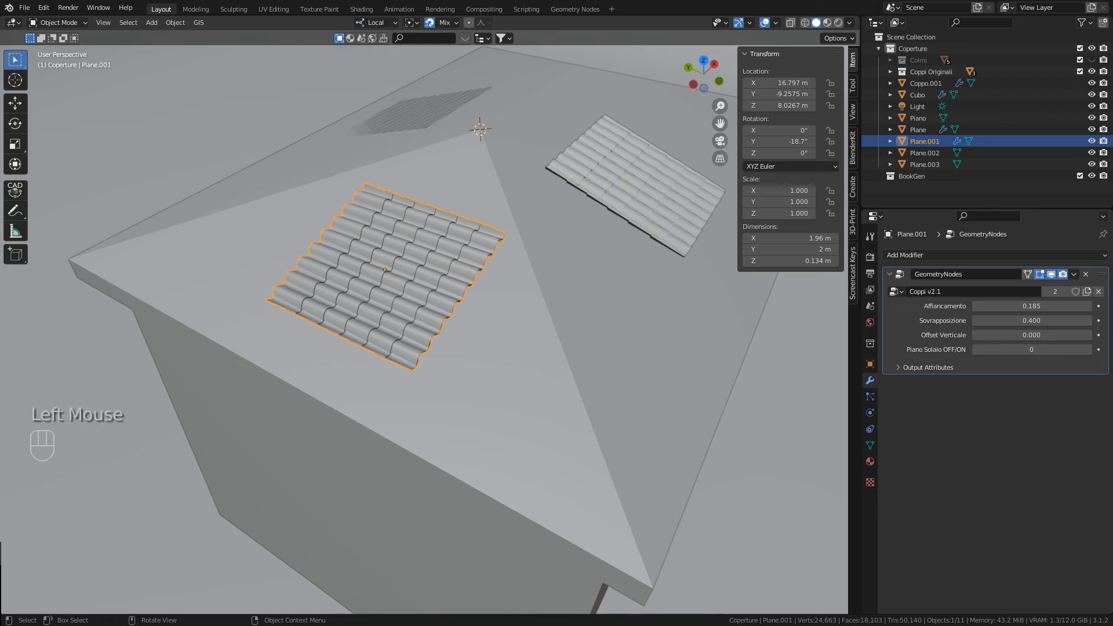
# Rotate the tiled Plane.001 by -90° about its local Z axis
pyautogui.press('r')
pyautogui.write('z')
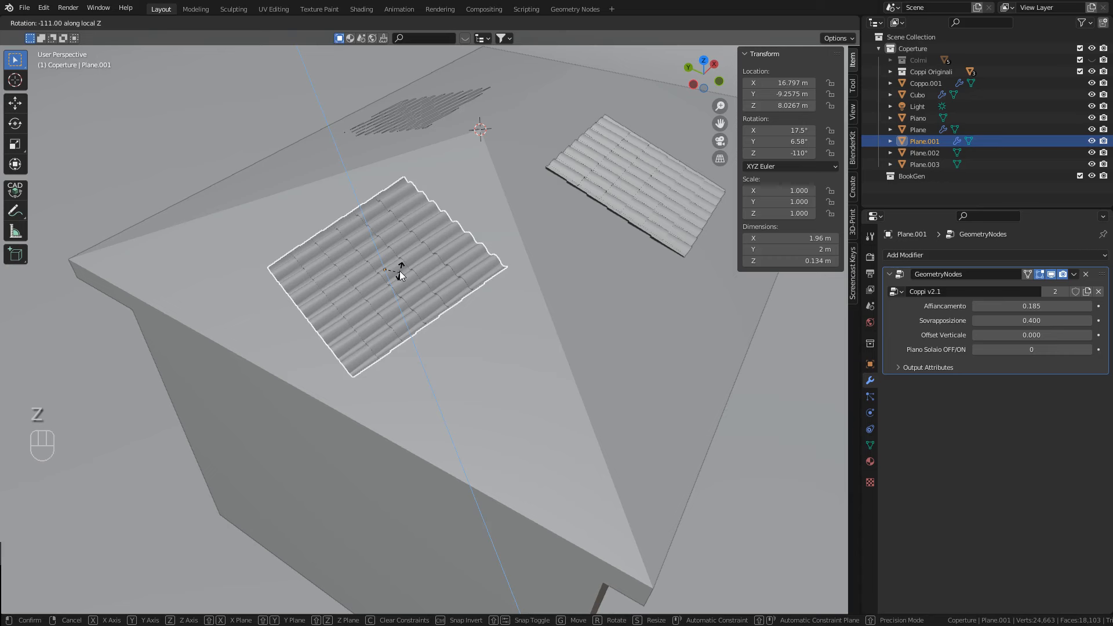
pyautogui.write('90')
pyautogui.press('Return')
pyautogui.click(130, 560)
pyautogui.press('Left')
pyautogui.write('-')
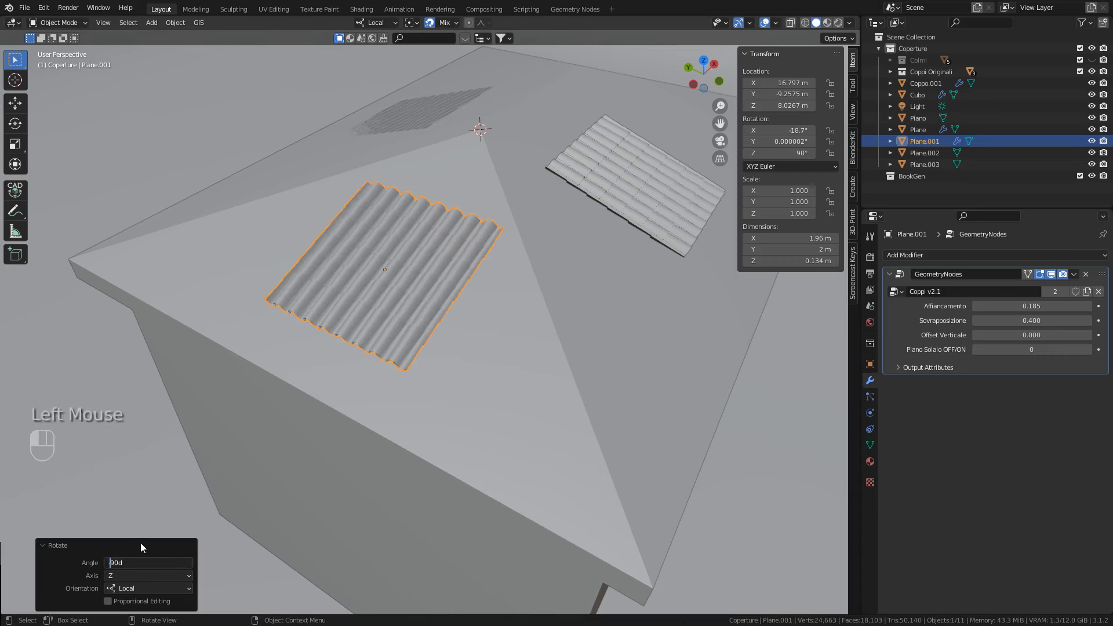
pyautogui.write('-')
pyautogui.press('Return')
# Apply a Geometry Nodes modifier with the Coppi v2.1 node group to Plane.002 on the other long slope
pyautogui.moveTo(376, 284); pyautogui.dragTo(425, 152, button='middle')
pyautogui.click(425, 149)
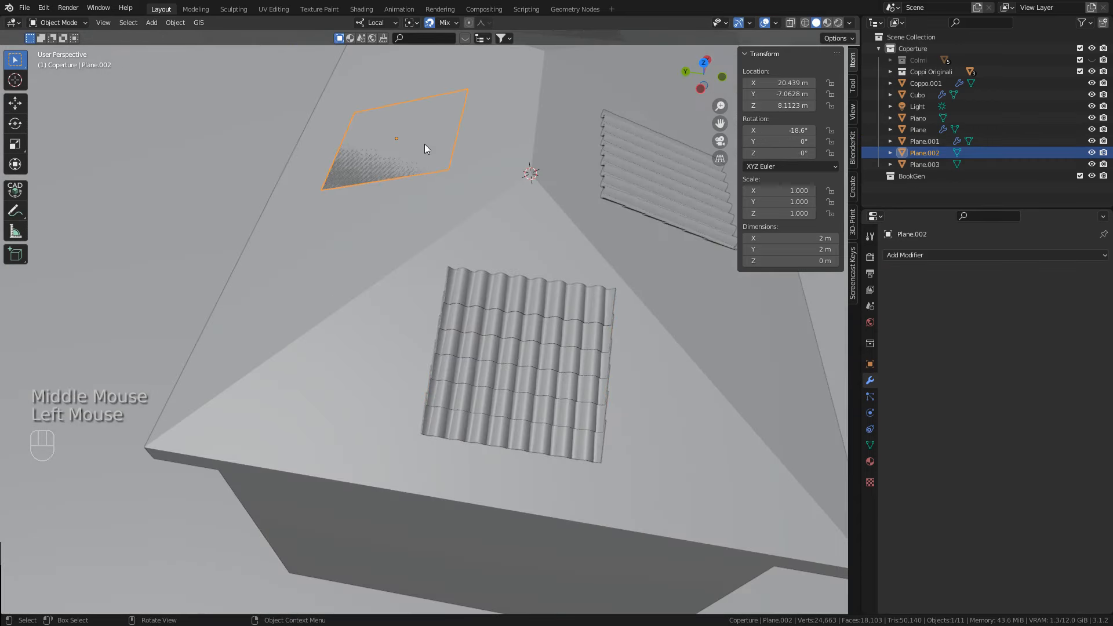
pyautogui.click(921, 255)
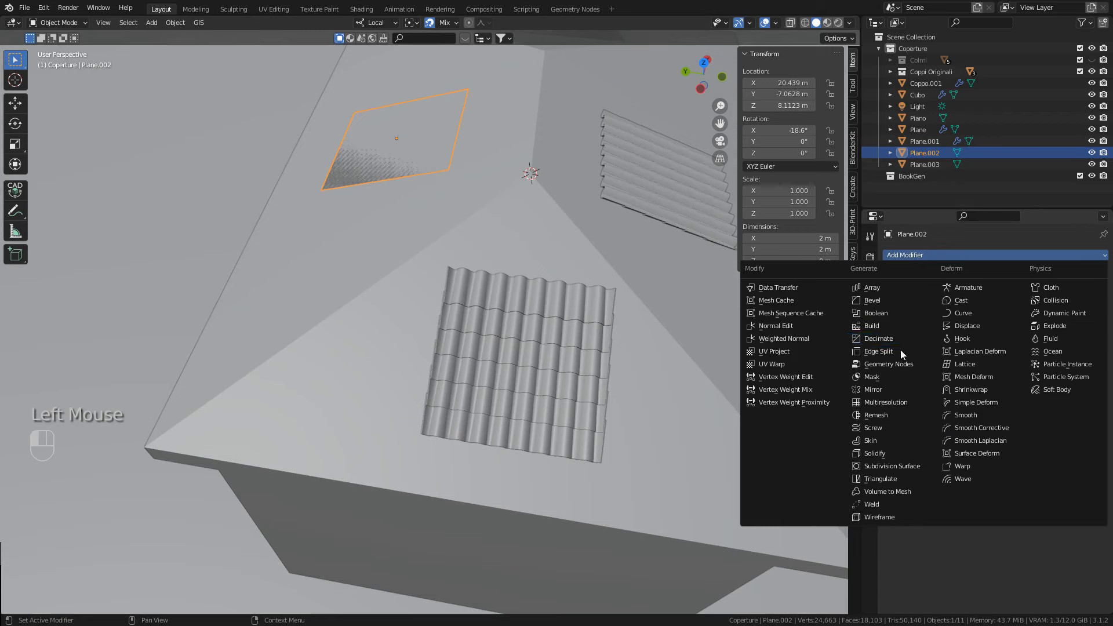
pyautogui.click(898, 364)
pyautogui.click(896, 292)
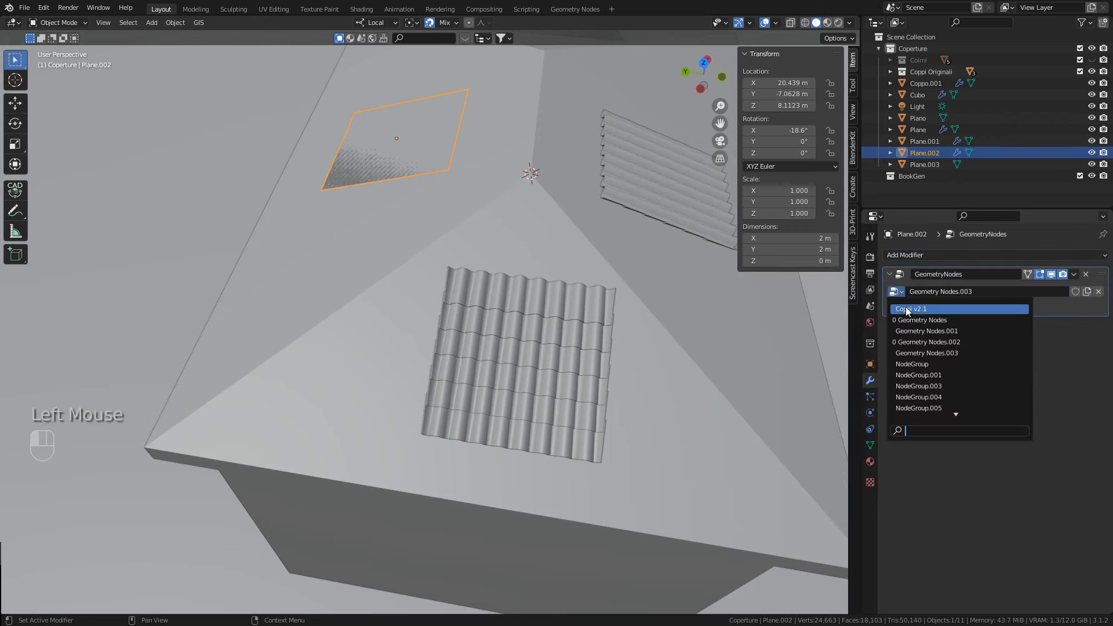
# Rotate the tiled Plane.002 by 180° about its local Z axis
pyautogui.moveTo(358, 200); pyautogui.dragTo(380, 261, button='middle')
pyautogui.moveTo(372, 258); pyautogui.dragTo(418, 260, button='middle')
pyautogui.scroll(2, 404, 263)
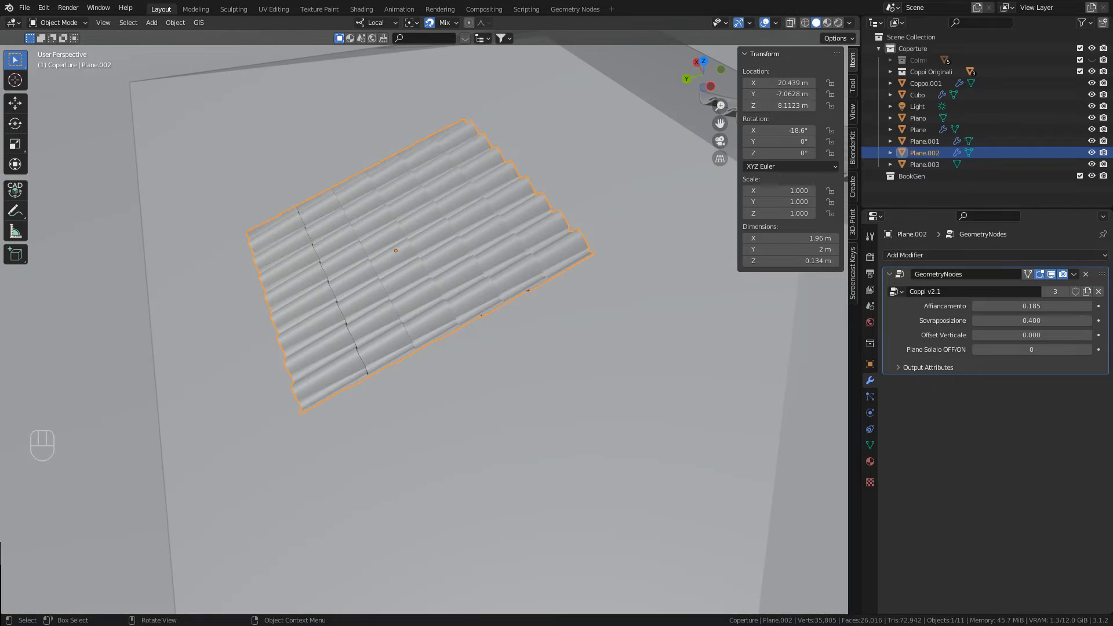
pyautogui.press('r')
pyautogui.press('z')
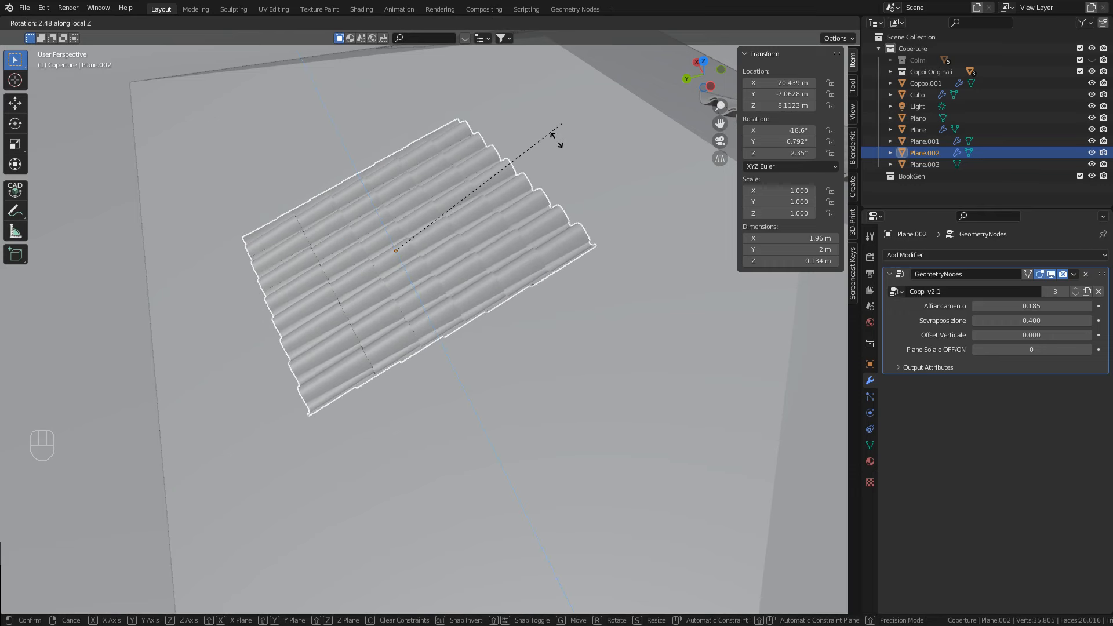
pyautogui.write('180')
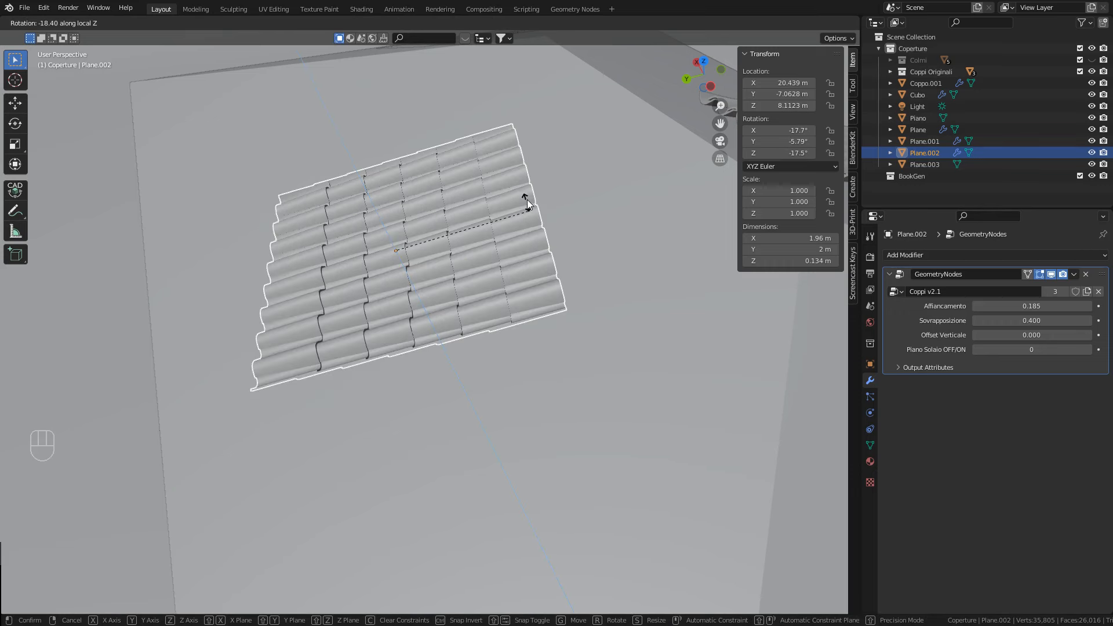
pyautogui.press('KP_Enter')
# Add a Geometry Nodes modifier with the Coppi v2.1 node group to Plane.003 on the last end slope
pyautogui.middleClick(380, 208)
pyautogui.moveTo(380, 208); pyautogui.dragTo(290, 172, button='middle')
pyautogui.click(285, 146)
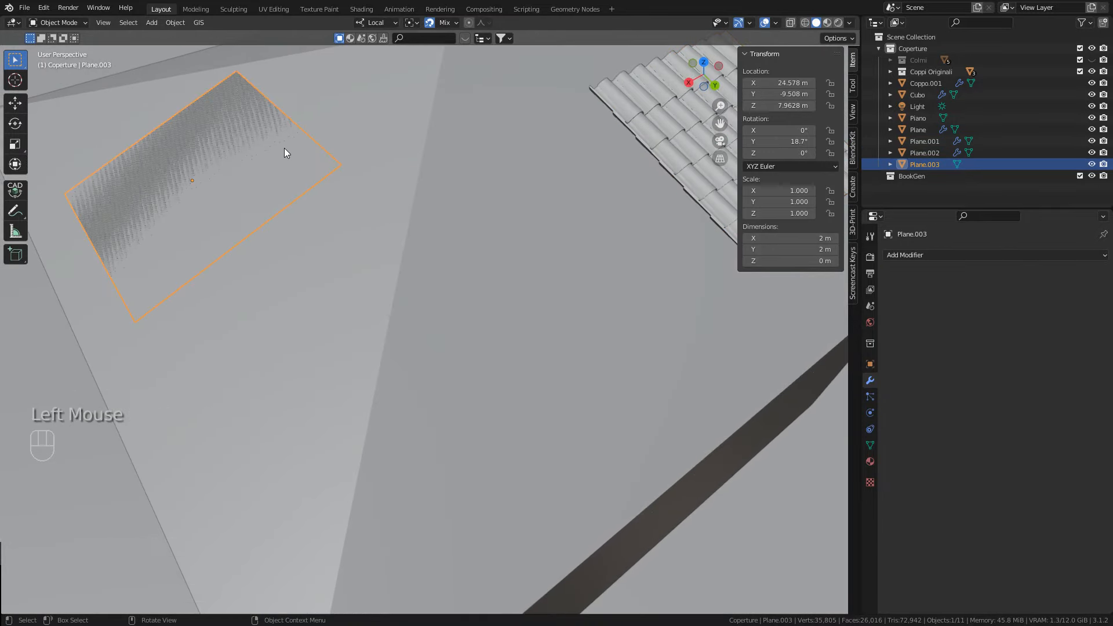
pyautogui.click(908, 253)
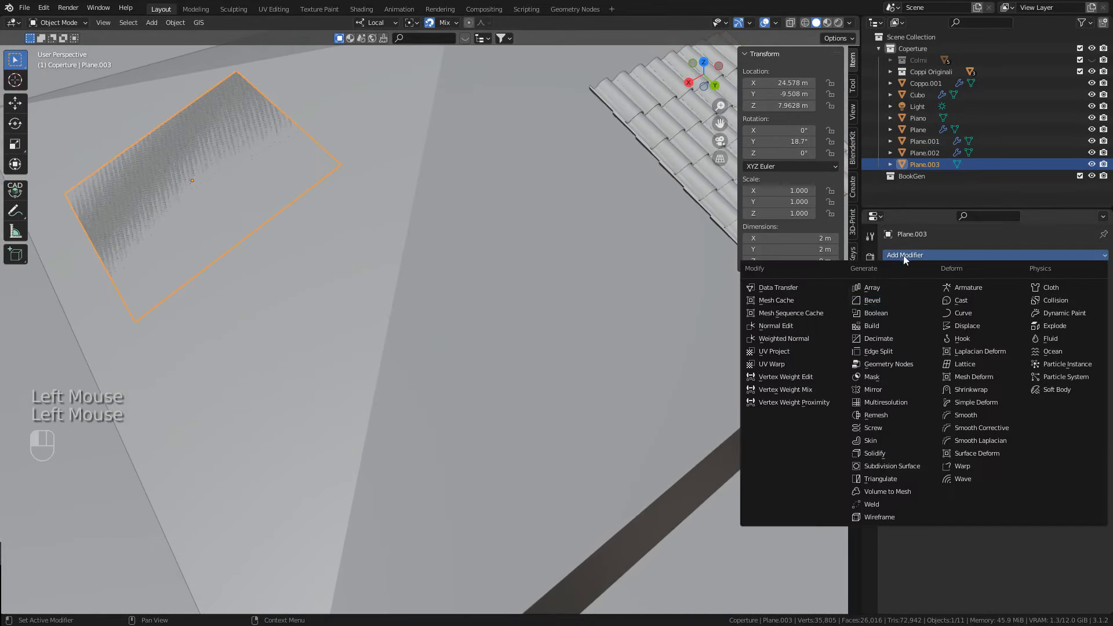
pyautogui.click(882, 364)
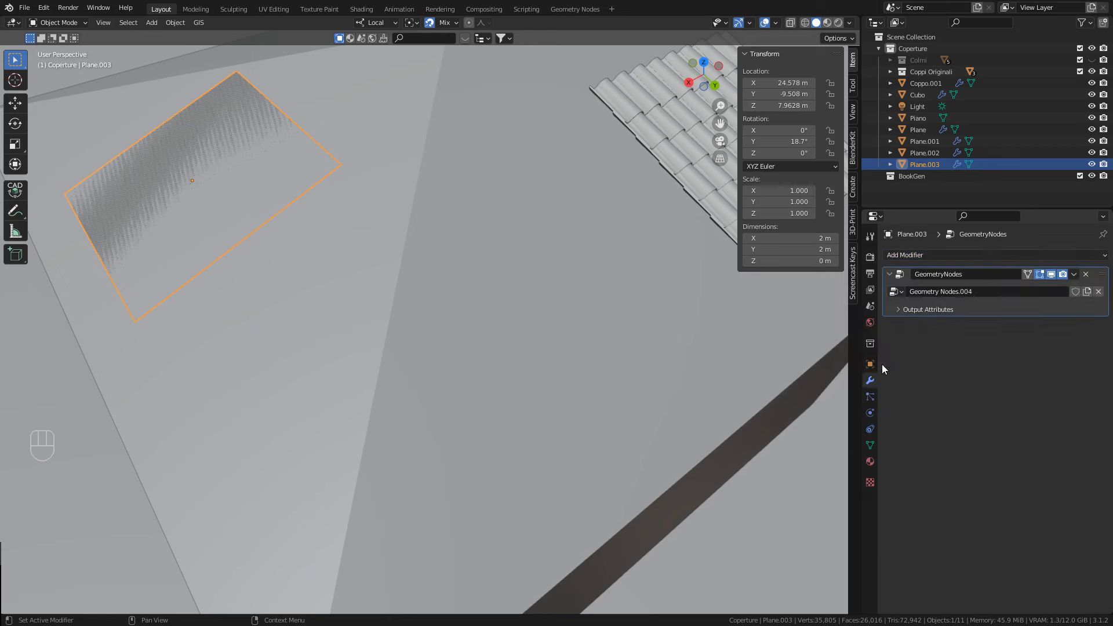
pyautogui.click(897, 291)
# Rotate the tiled Plane.003 by 90° about its local Z axis
pyautogui.moveTo(319, 220); pyautogui.dragTo(393, 228, button='middle')
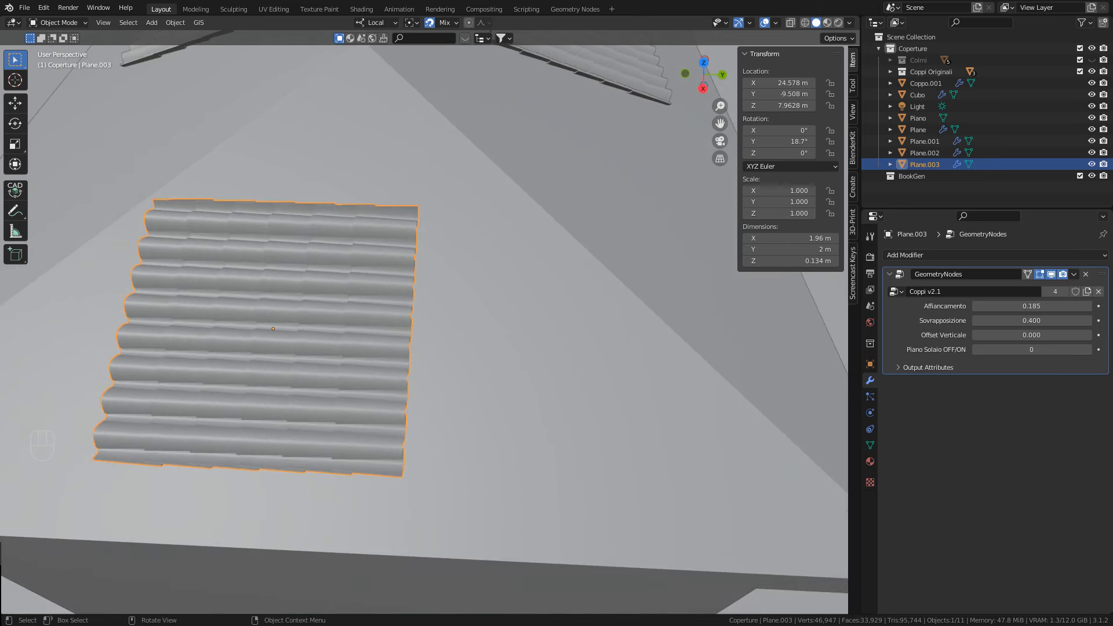
pyautogui.press('r')
pyautogui.press('z')
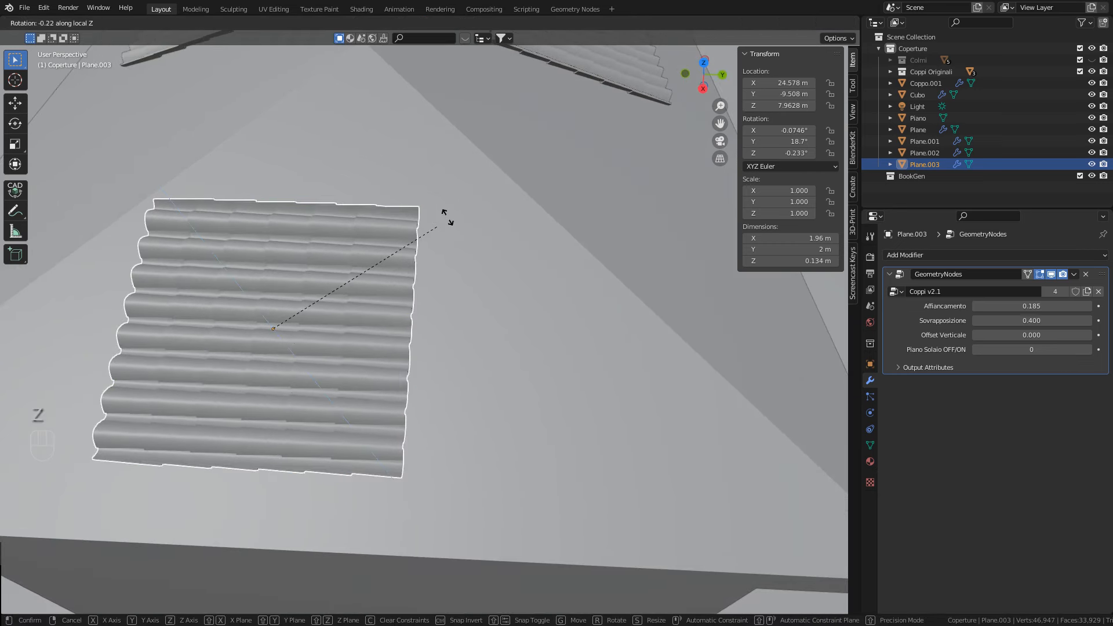
pyautogui.write('-90')
pyautogui.press('Return')
pyautogui.moveTo(436, 204); pyautogui.dragTo(302, 260, button='middle')
pyautogui.click(133, 563)
pyautogui.press('Home')
pyautogui.press('Delete')
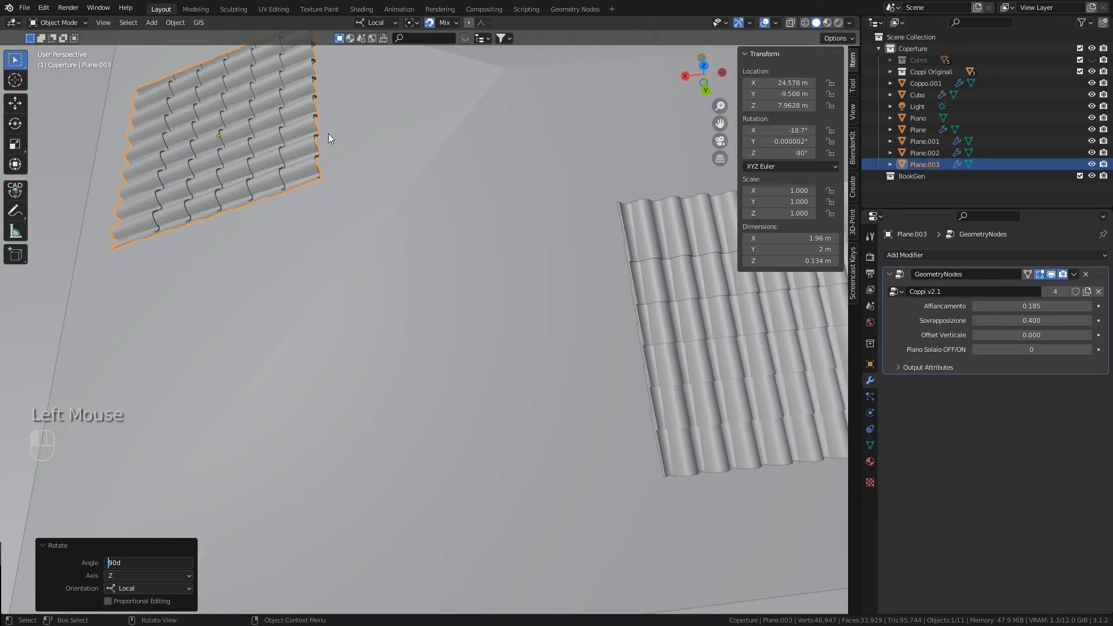
pyautogui.press('Return')
# Turn off the viewport display of the Coppi v2.1 modifier on Plane.003, Plane, Plane.001 and Plane.002
pyautogui.moveTo(278, 162); pyautogui.dragTo(540, 134, button='middle')
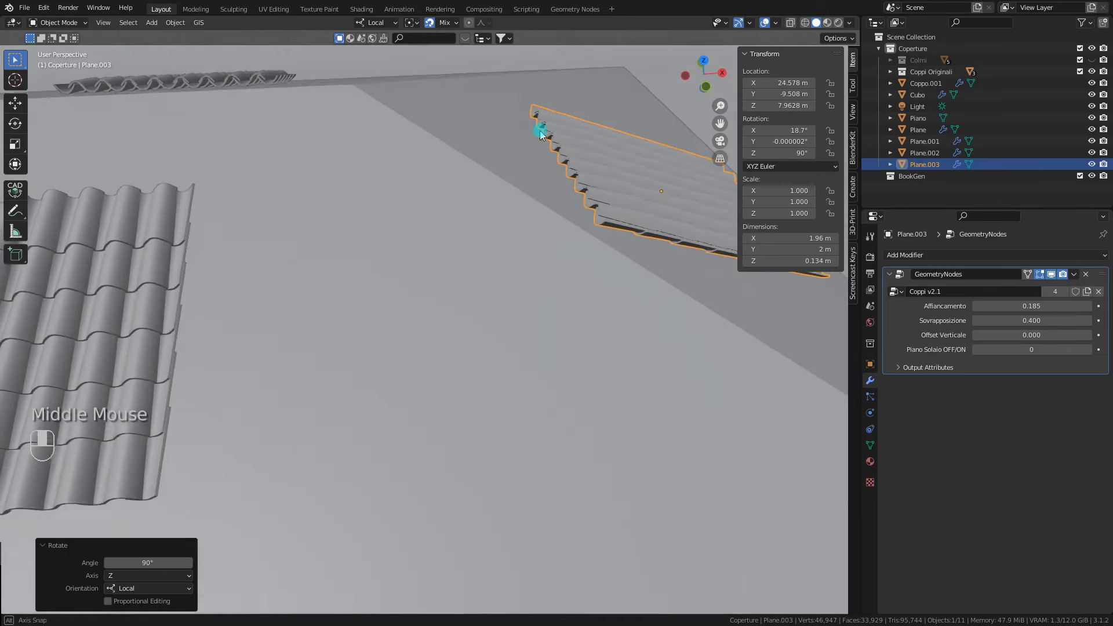
pyautogui.scroll(-4, 462, 141)
pyautogui.moveTo(462, 141); pyautogui.dragTo(392, 200, button='middle')
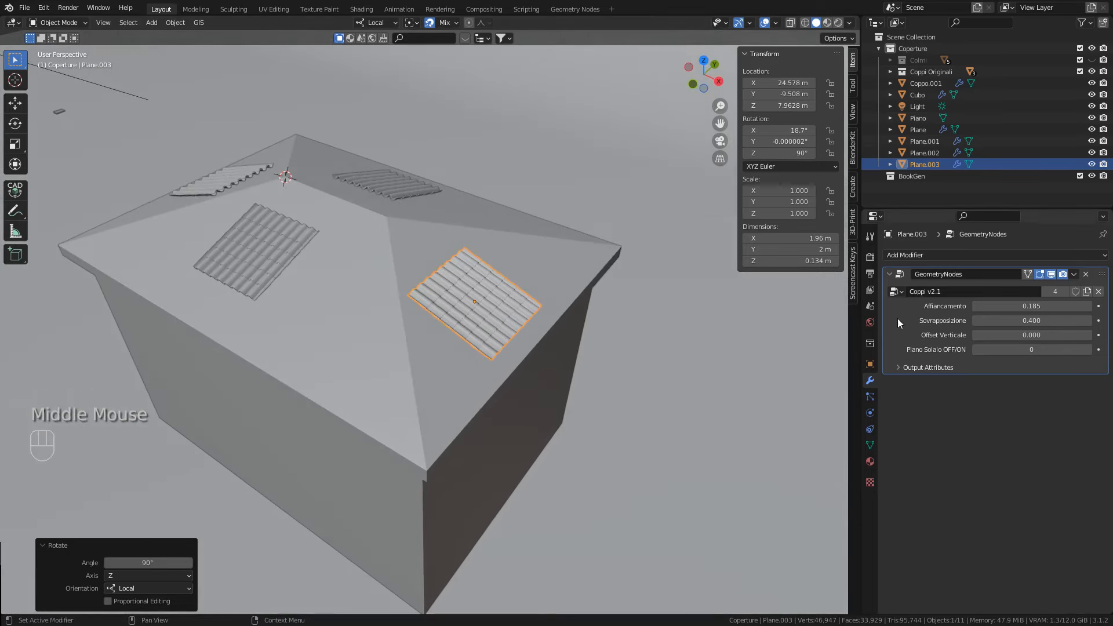
pyautogui.click(1051, 275)
pyautogui.click(918, 129)
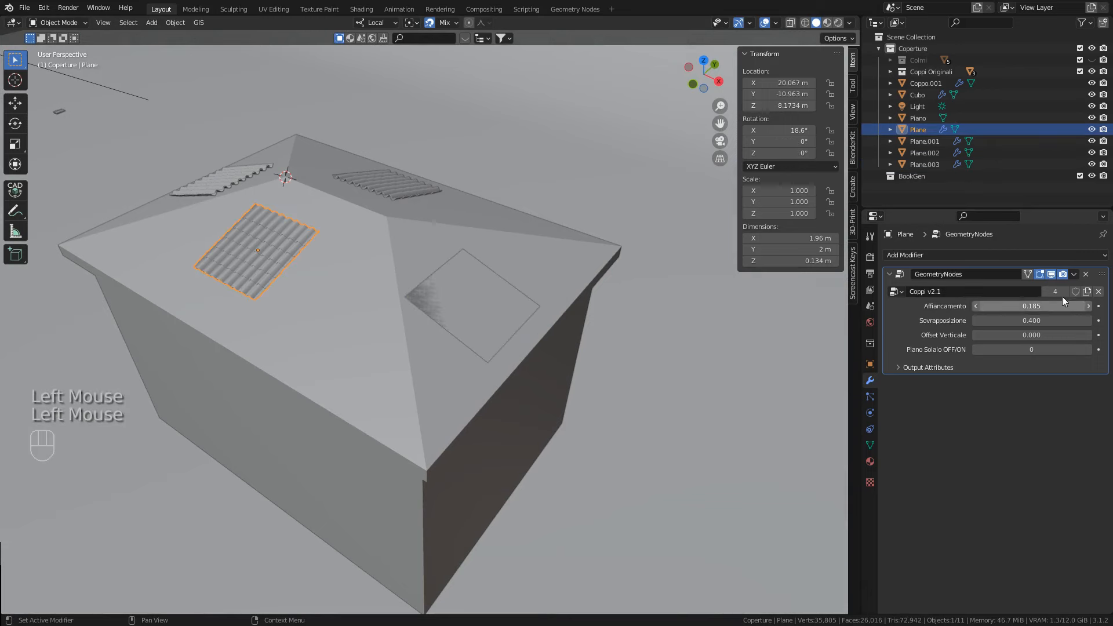
pyautogui.click(232, 174)
pyautogui.moveTo(232, 174); pyautogui.dragTo(370, 171, button='middle')
pyautogui.click(1051, 275)
pyautogui.click(354, 254)
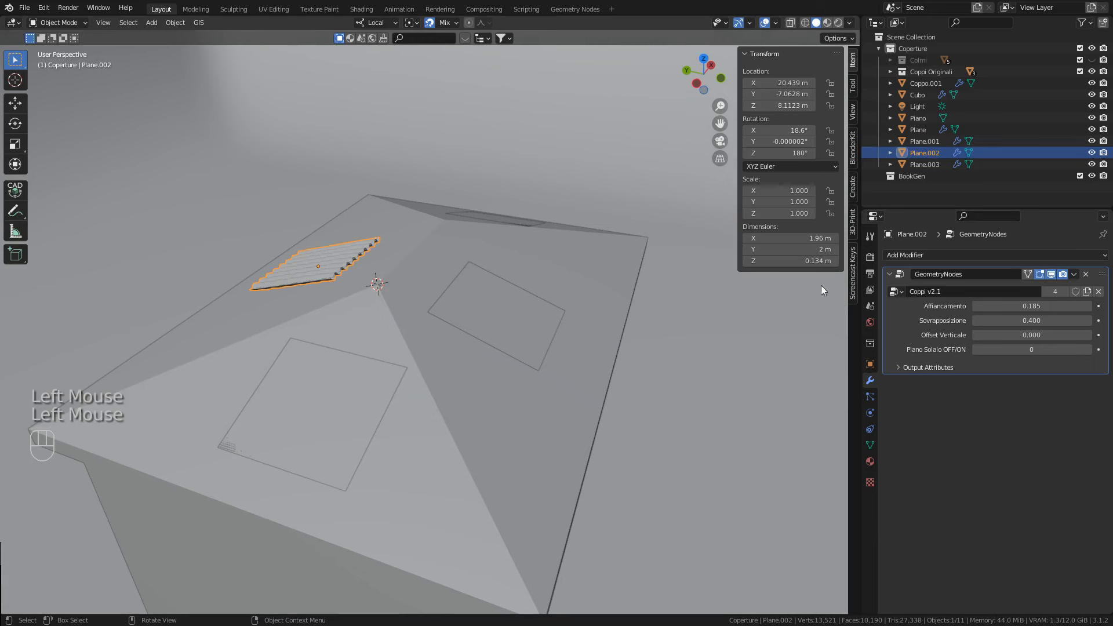
pyautogui.click(1051, 274)
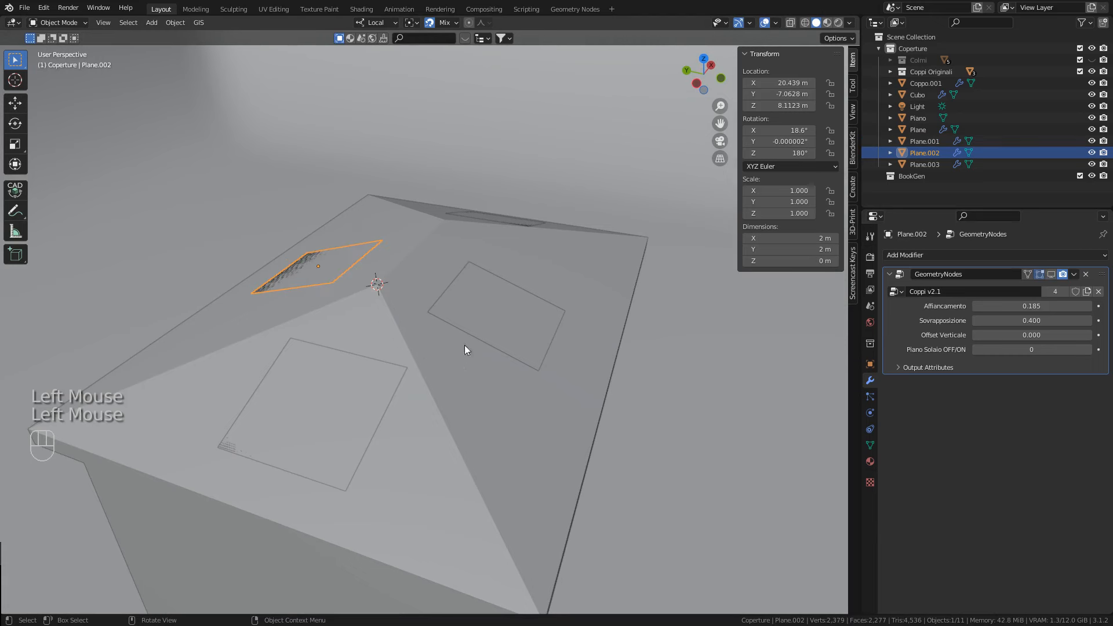
# Open Plane.001 in Edit Mode with Global orientation, proportional editing off and vertex selection on
pyautogui.click(349, 353)
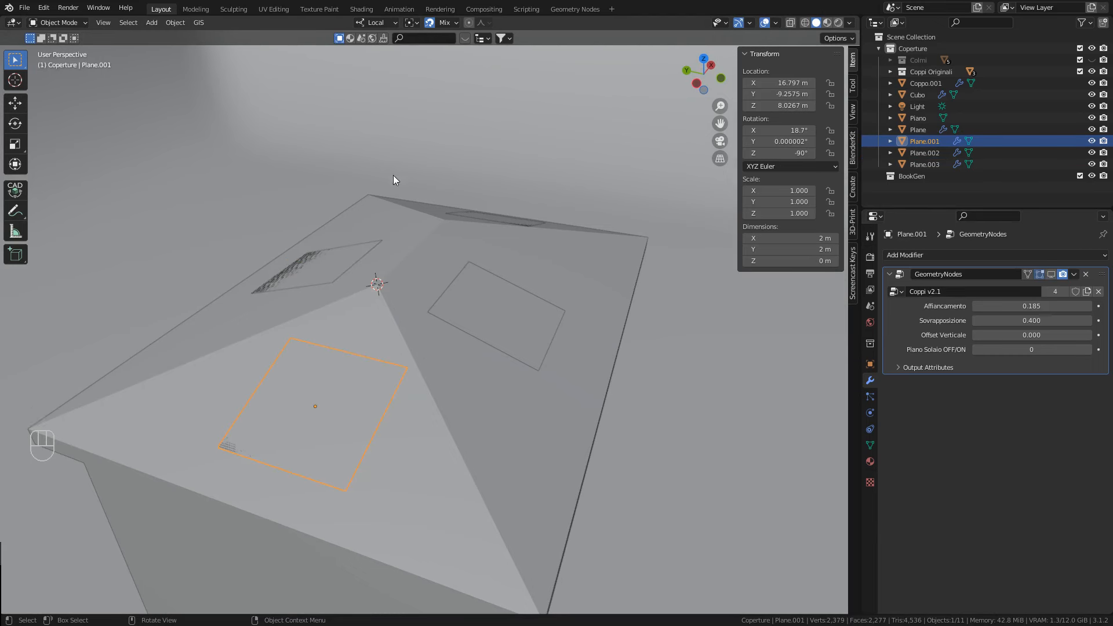
pyautogui.press('Tab')
pyautogui.click(227, 440)
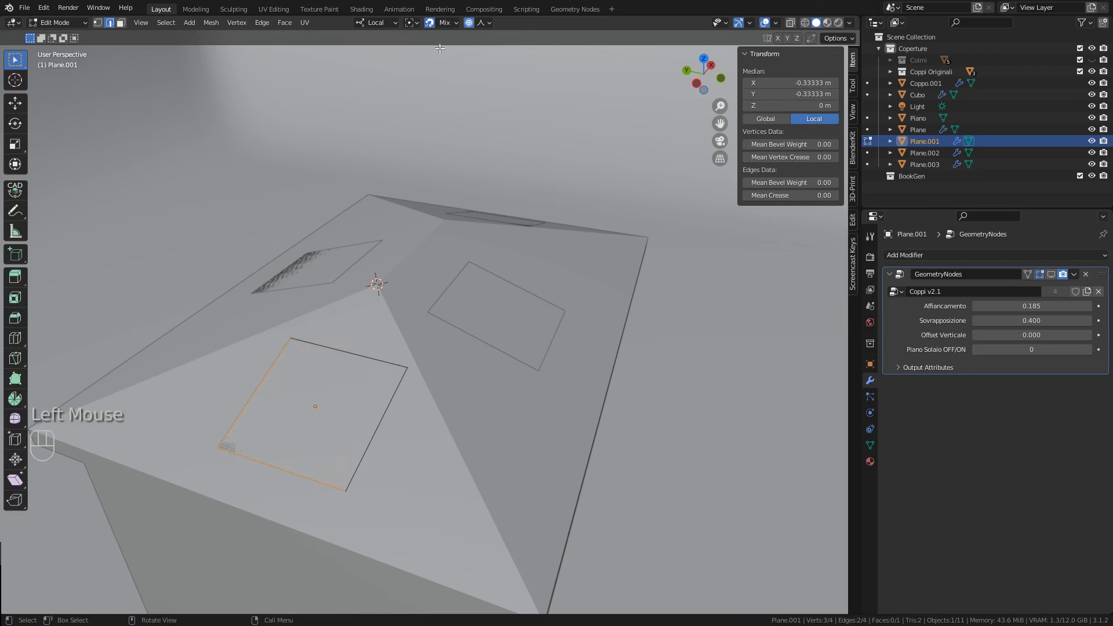
pyautogui.click(392, 23)
pyautogui.click(339, 59)
pyautogui.click(450, 23)
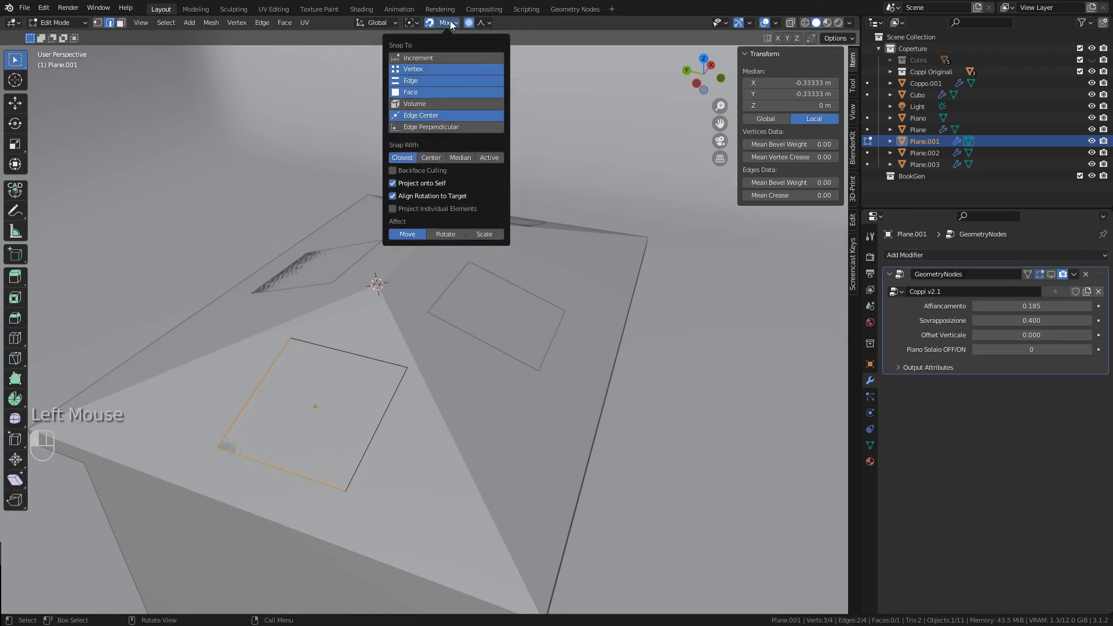
pyautogui.click(470, 23)
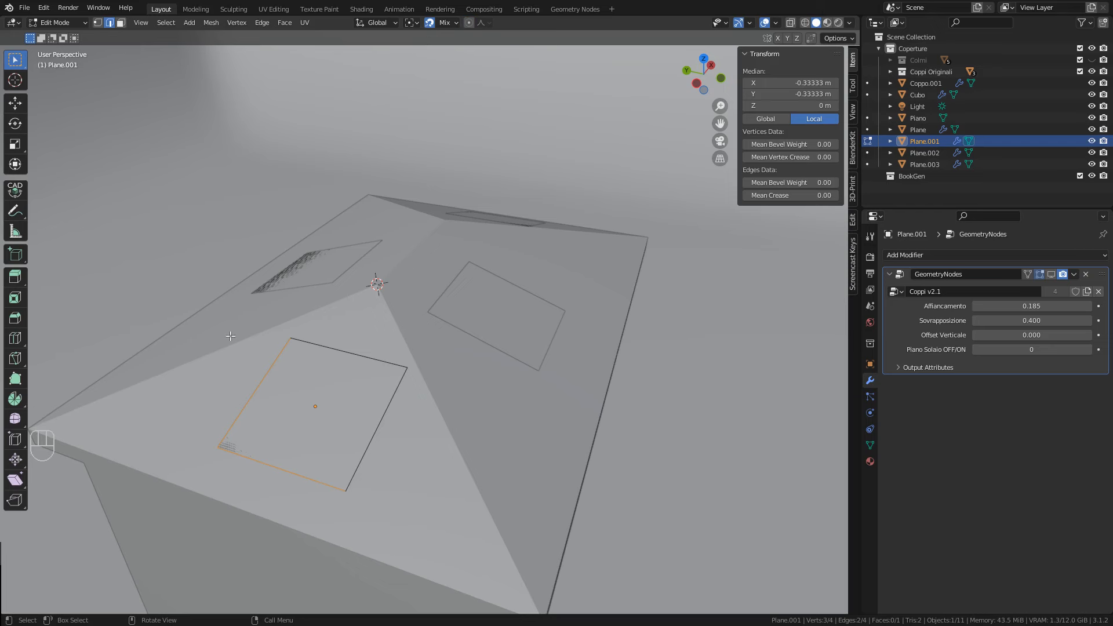
pyautogui.click(97, 23)
pyautogui.scroll(-1, 301, 325)
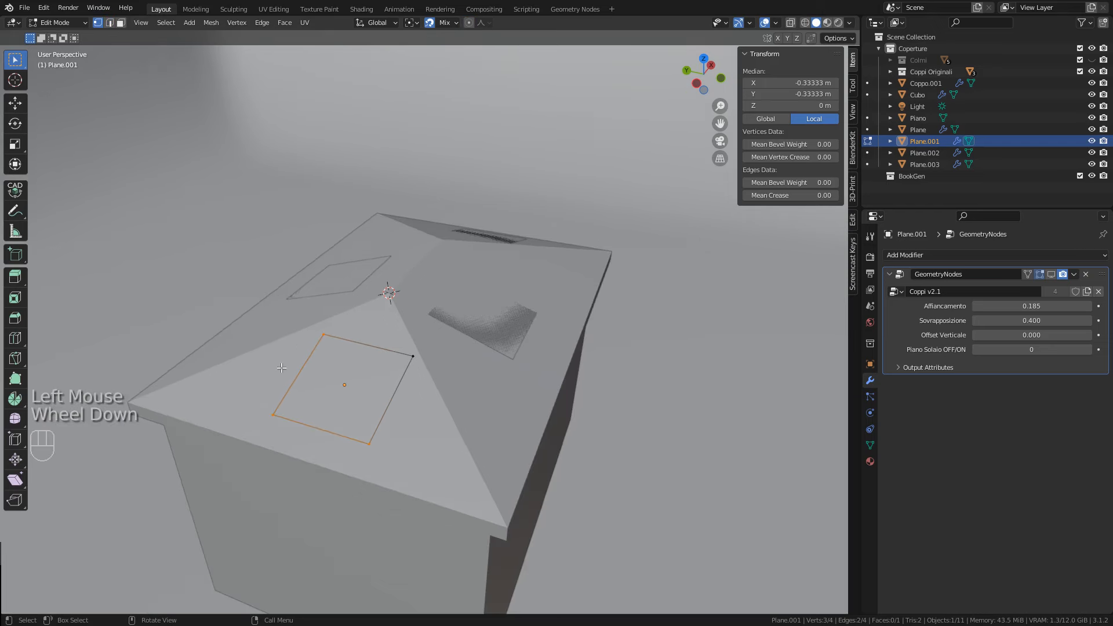
# Snap the two lower vertices of Plane.001 to the eave corners and one upper vertex to the ridge end
pyautogui.click(276, 416)
pyautogui.press('g')
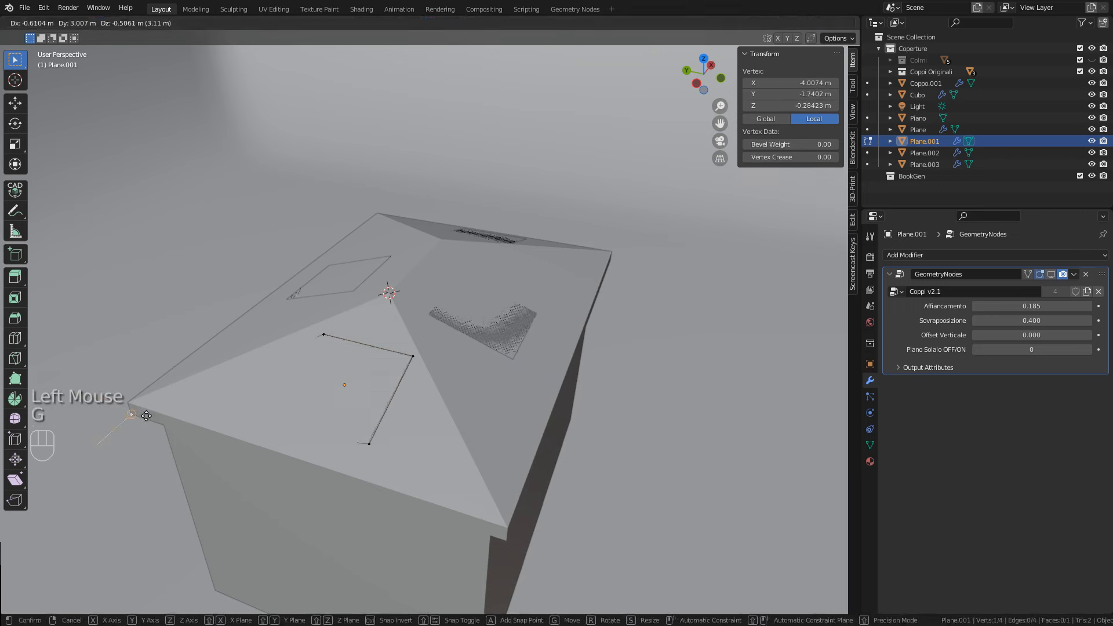
pyautogui.click(299, 436)
pyautogui.click(374, 444)
pyautogui.press('g')
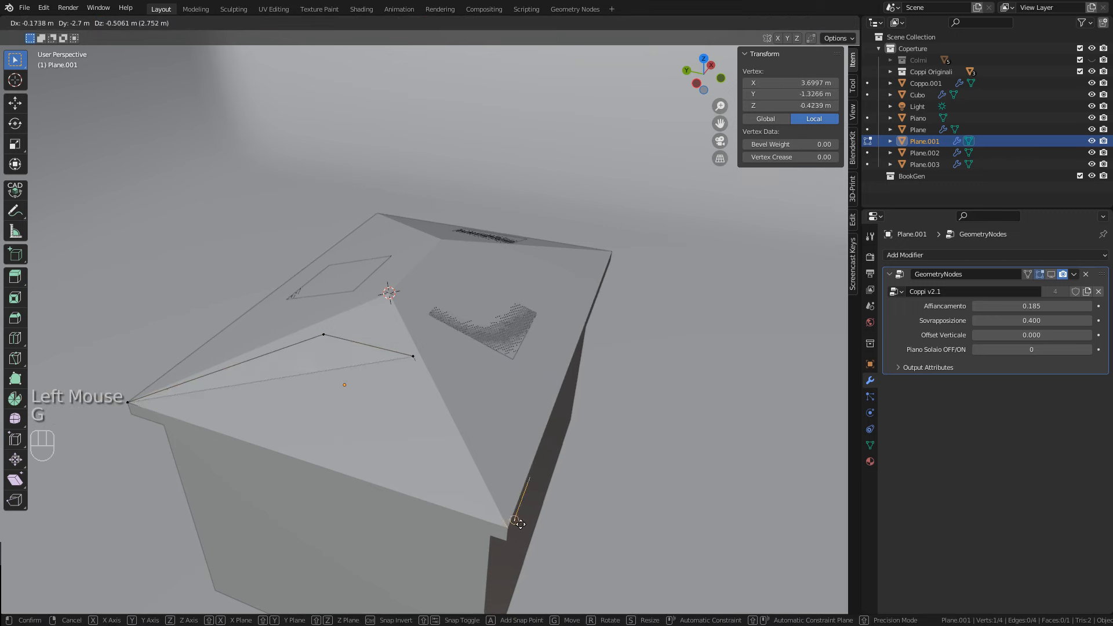
pyautogui.click(508, 523)
pyautogui.click(412, 356)
pyautogui.press('g')
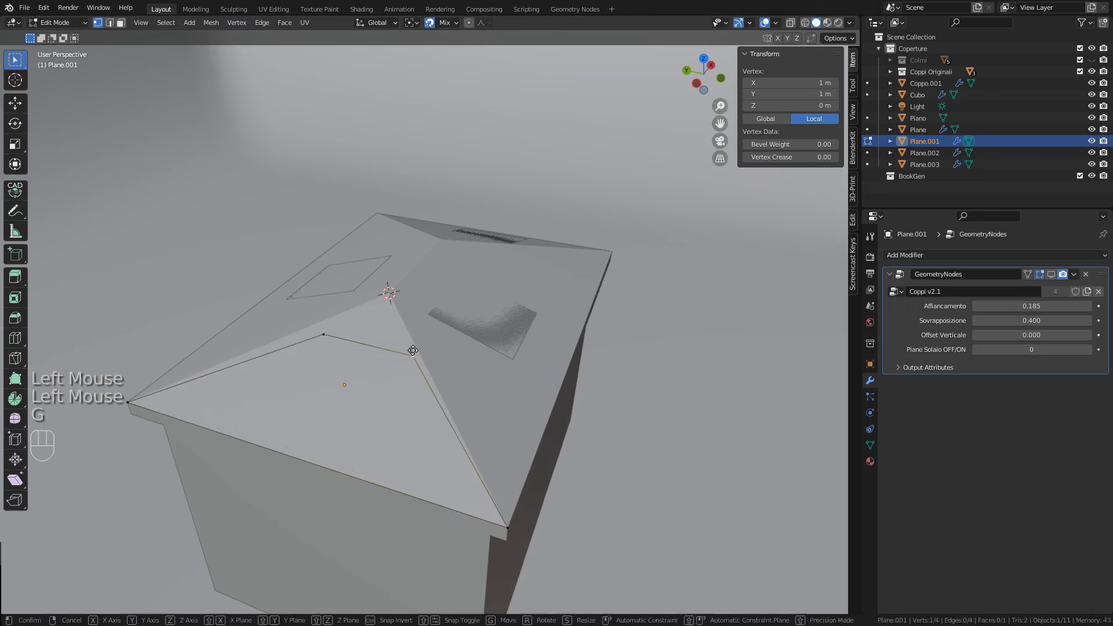
pyautogui.click(397, 308)
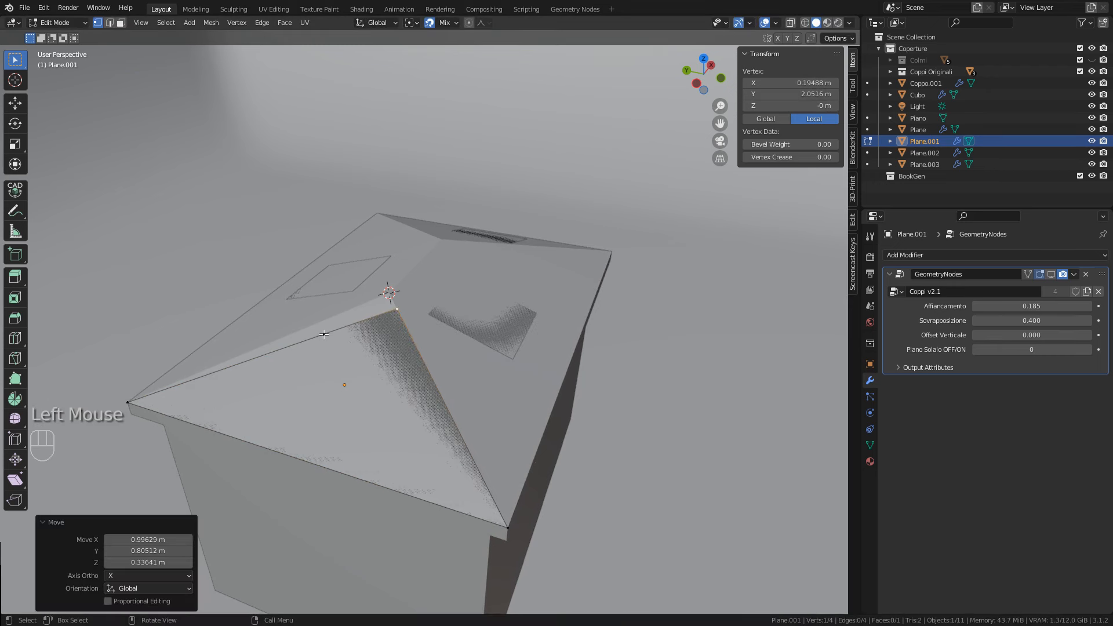
# Dissolve the leftover upper vertex of Plane.001 and snap the triangle's apex to the ridge end
pyautogui.click(325, 336)
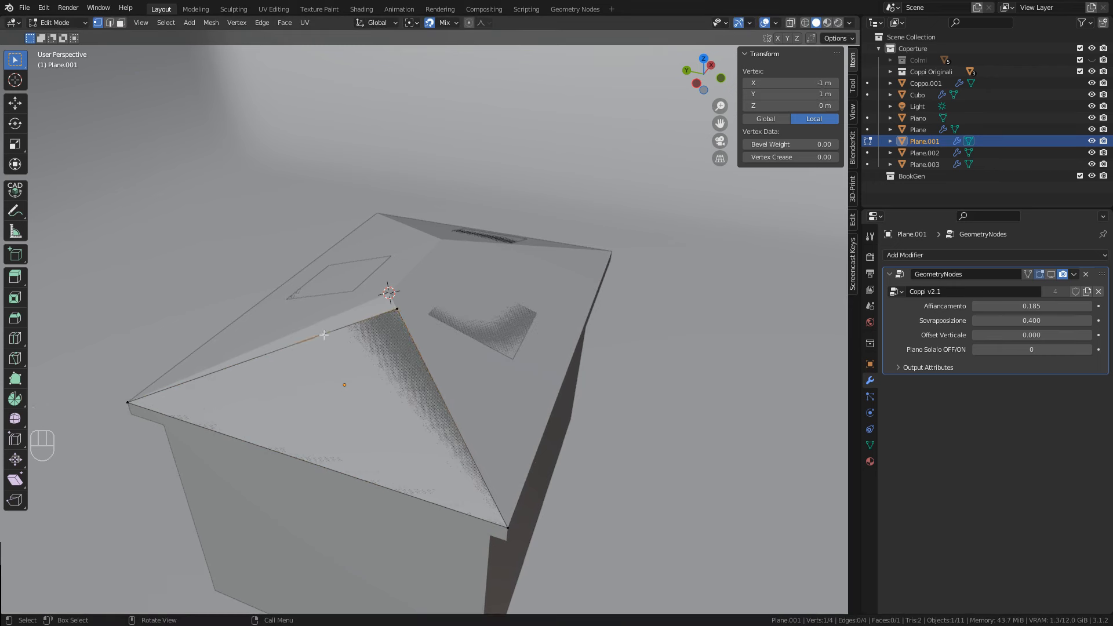
pyautogui.press('Delete')
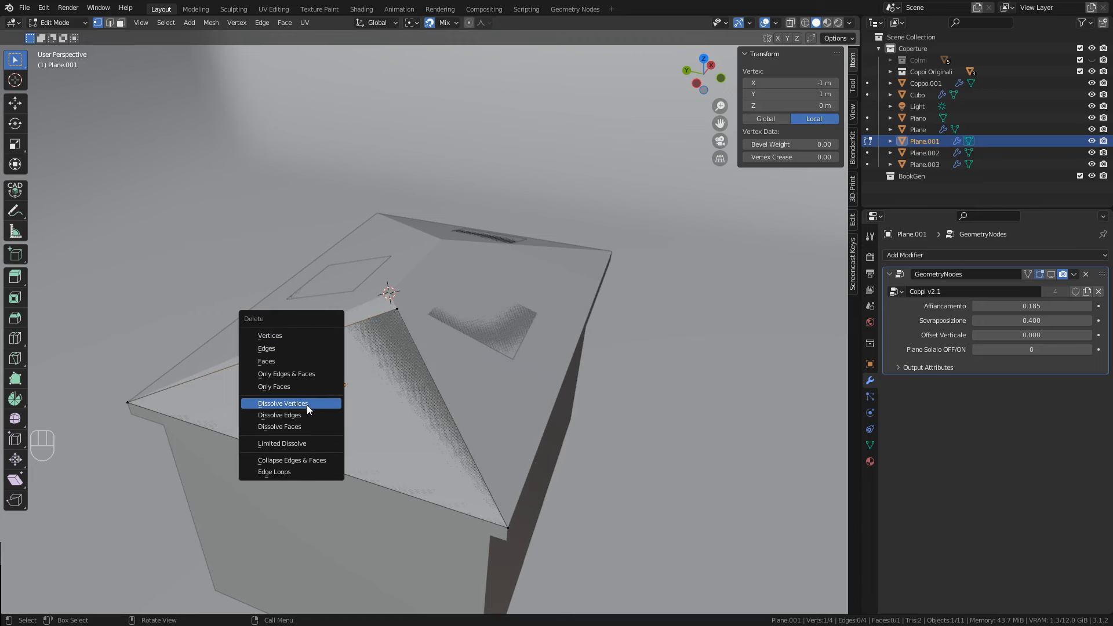
pyautogui.click(307, 405)
pyautogui.click(397, 311)
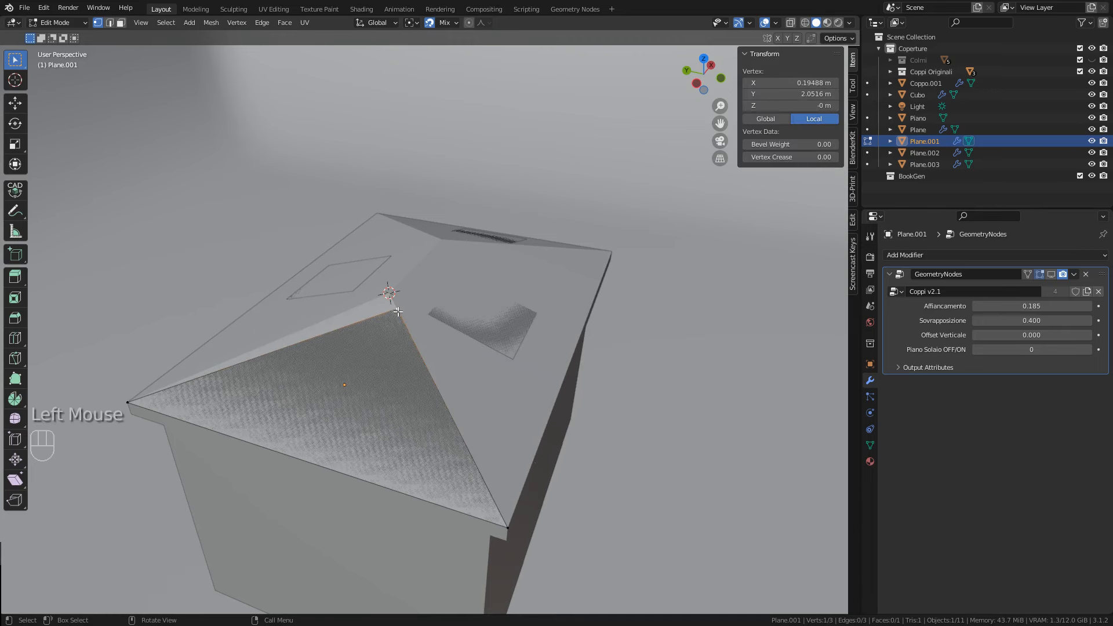
pyautogui.press('g')
pyautogui.click(390, 304)
pyautogui.middleClick(387, 322)
pyautogui.moveTo(387, 322); pyautogui.dragTo(387, 315, button='middle')
# Leave Edit Mode, show the tile modifier on Plane.001 in the viewport and set its origin to geometry
pyautogui.press('Tab')
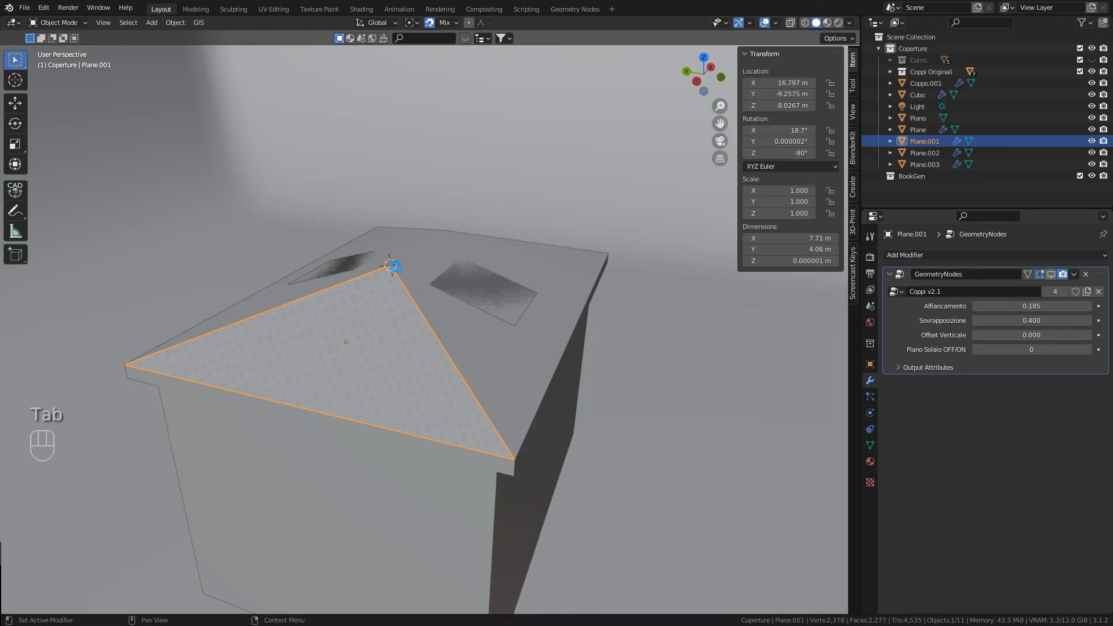
pyautogui.rightClick(339, 322)
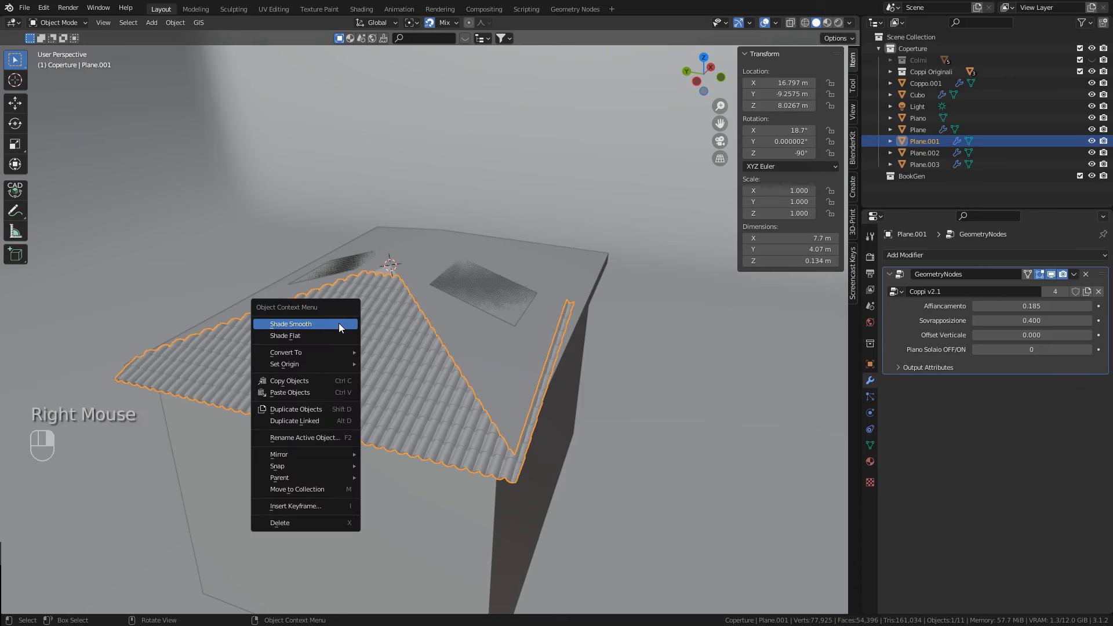
pyautogui.moveTo(342, 364)
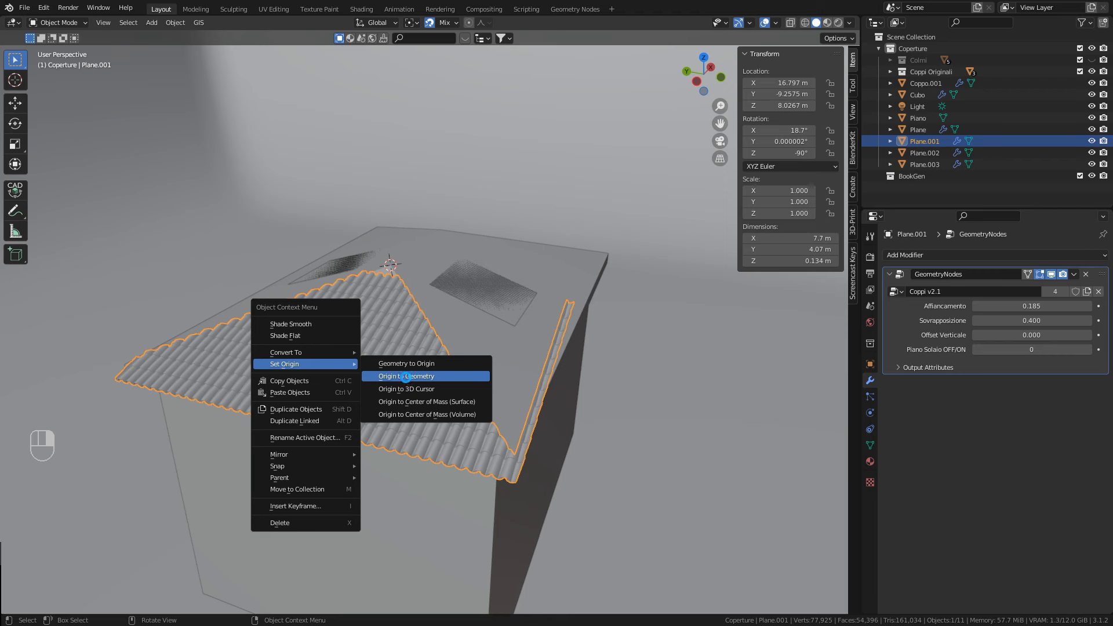
pyautogui.click(406, 377)
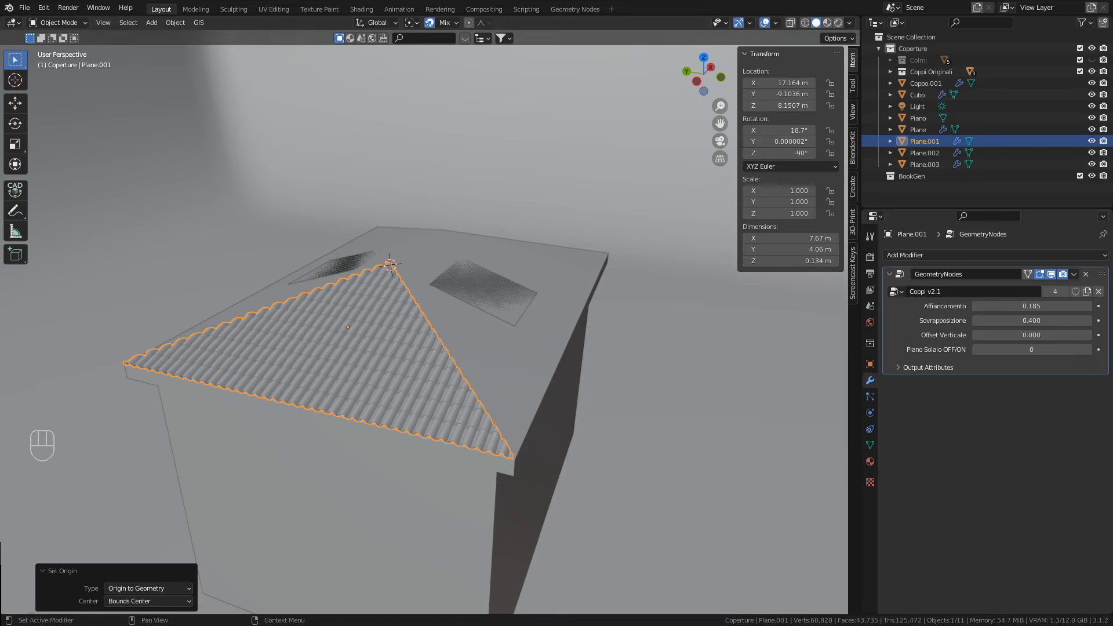
# Edit Plane on the long slope and snap its two lower vertices to the eave corners
pyautogui.click(475, 285)
pyautogui.moveTo(482, 284); pyautogui.dragTo(395, 309, button='middle')
pyautogui.press('Tab')
pyautogui.click(464, 349)
pyautogui.press('g')
pyautogui.click(637, 305)
pyautogui.click(393, 389)
pyautogui.press('g')
pyautogui.click(249, 527)
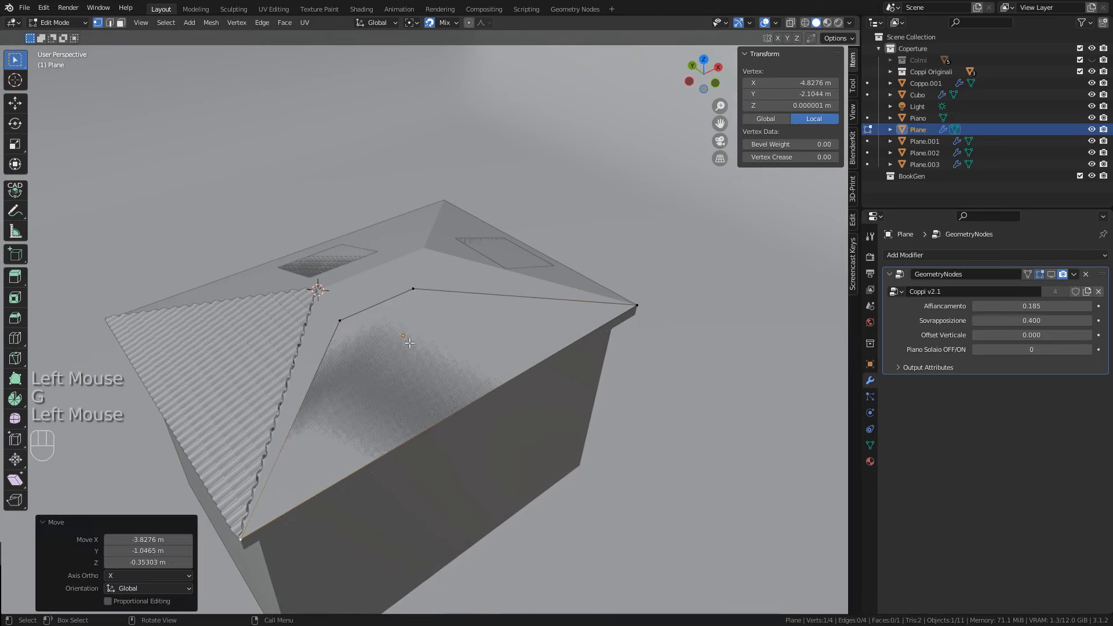
# Snap the two upper vertices of Plane to the ridge ends and return to Object Mode
pyautogui.click(413, 288)
pyautogui.press('g')
pyautogui.click(348, 320)
pyautogui.press('g')
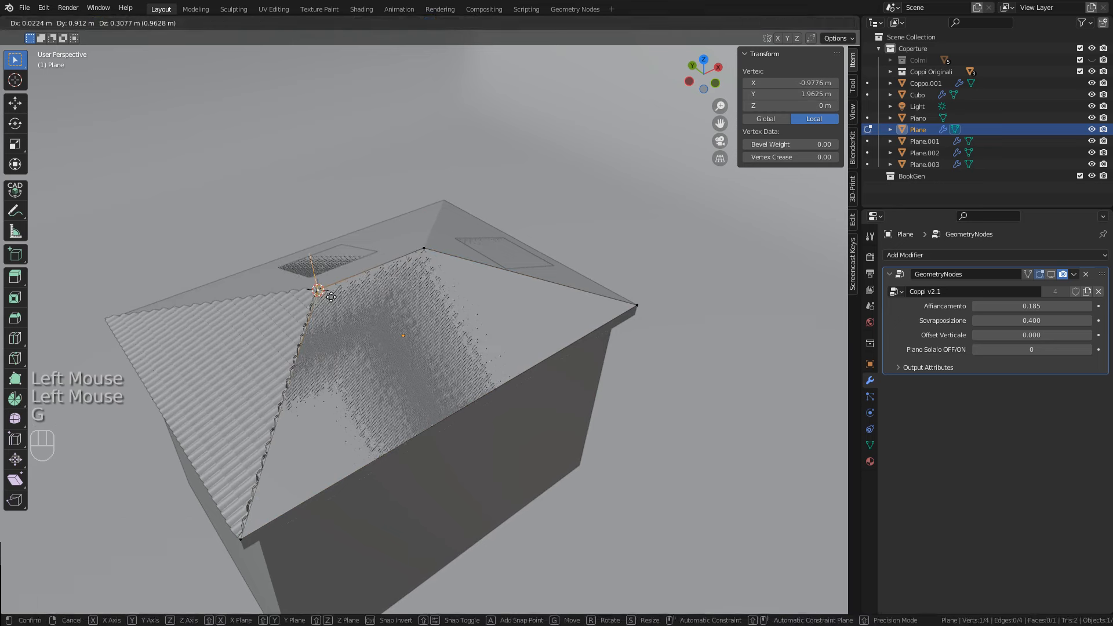
pyautogui.click(320, 291)
pyautogui.press('Tab')
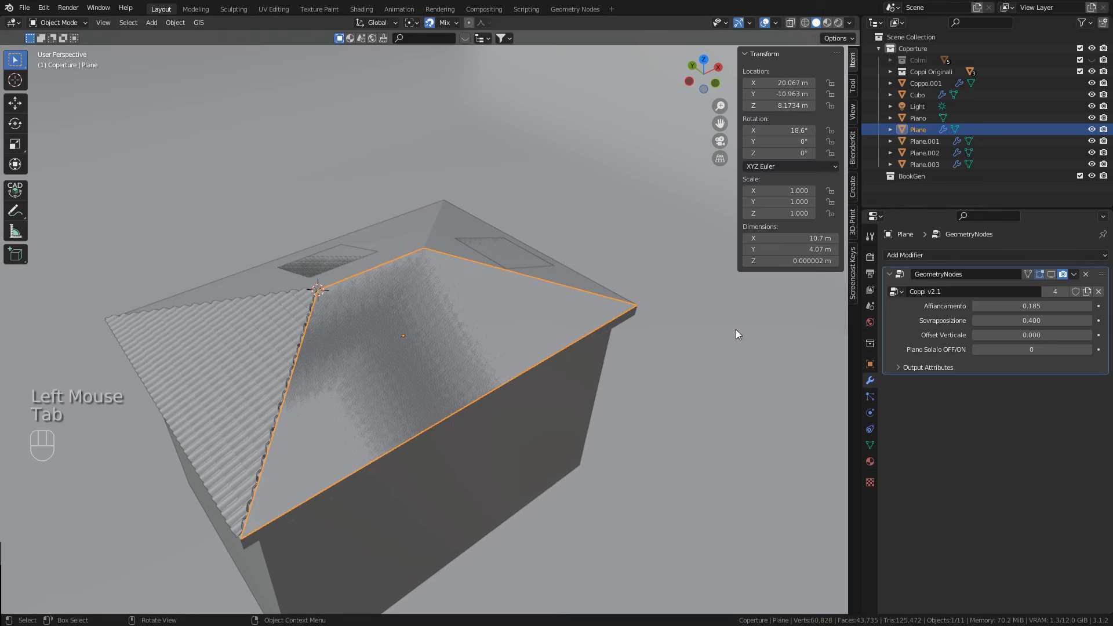
# Show the tile modifier on Plane in the viewport and set the object's origin to geometry
pyautogui.click(1052, 275)
pyautogui.rightClick(440, 329)
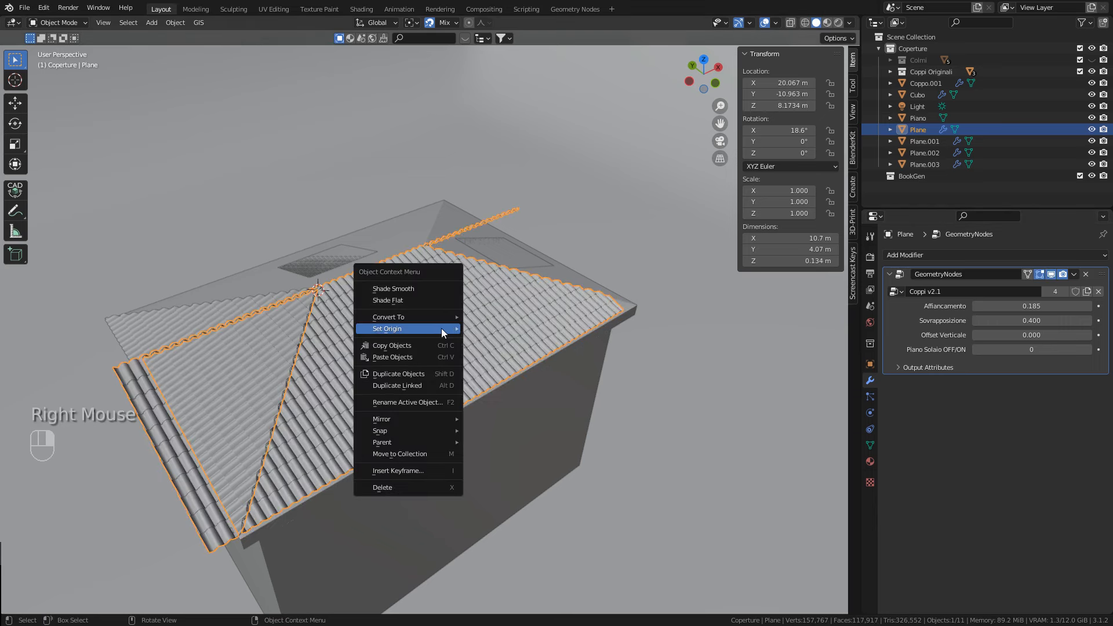
pyautogui.moveTo(450, 328)
pyautogui.click(514, 342)
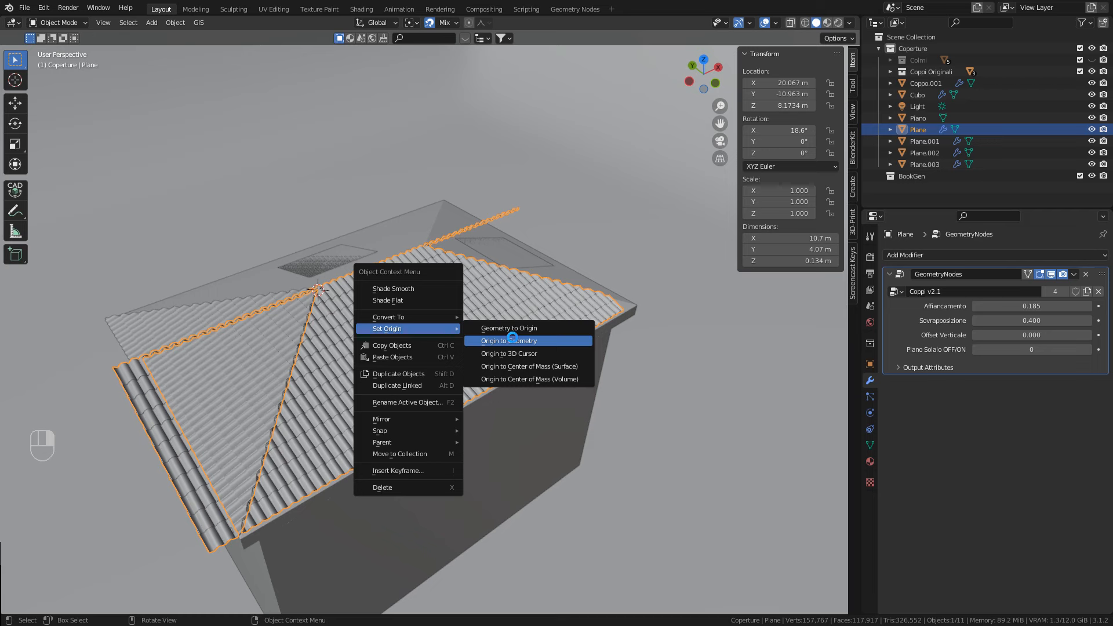
pyautogui.click(513, 340)
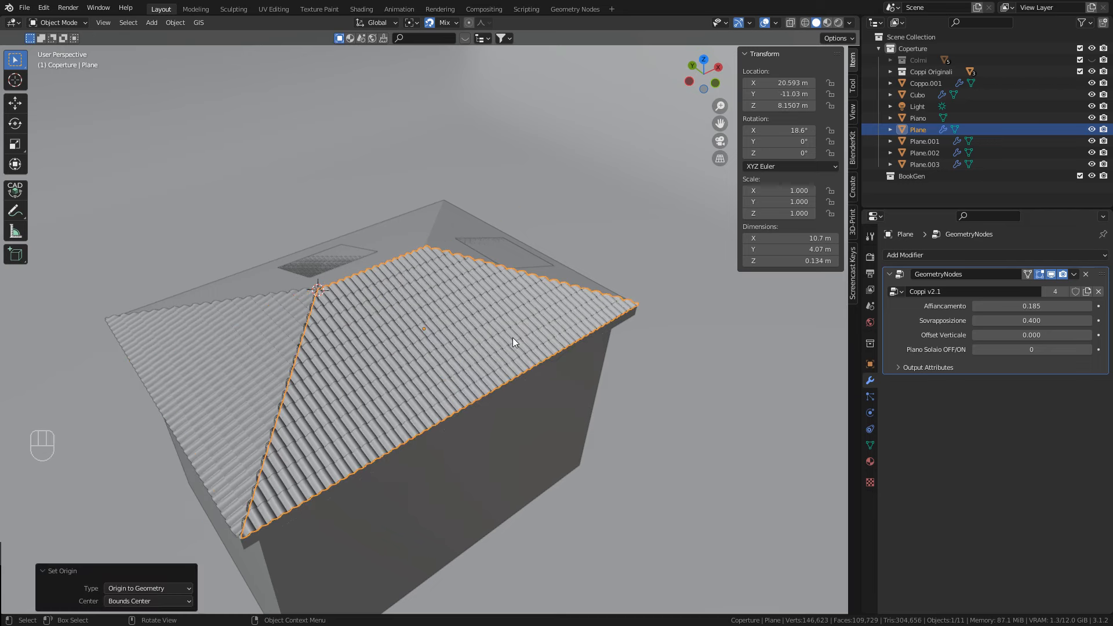
# Hide the tile modifiers of Plane and Plane.001 in the viewport
pyautogui.moveTo(507, 339); pyautogui.dragTo(476, 295, button='middle')
pyautogui.click(503, 291)
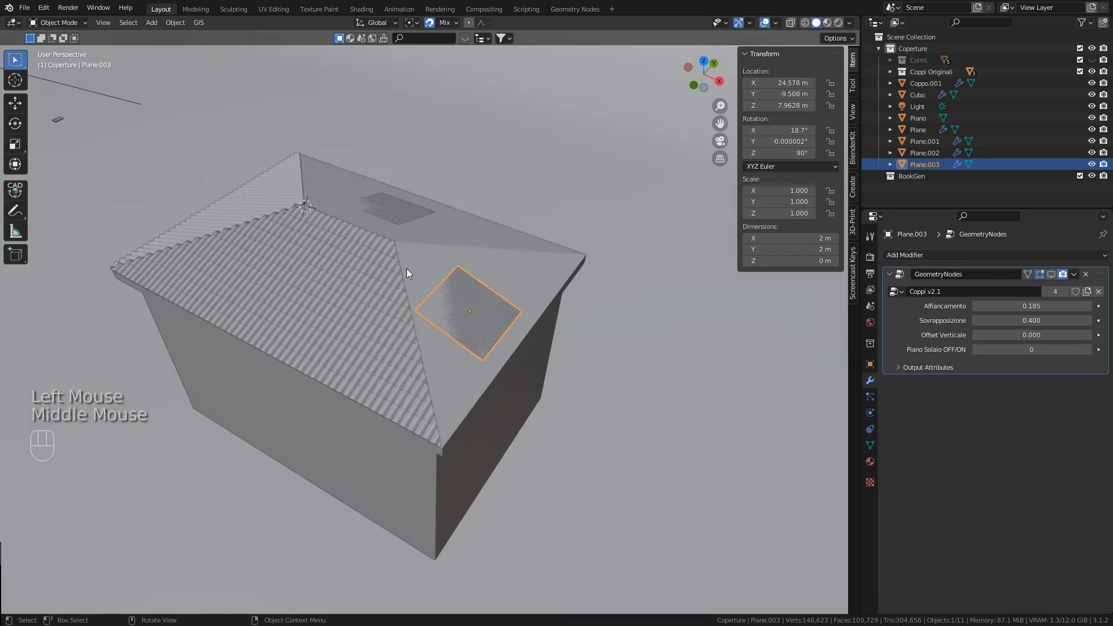
pyautogui.click(378, 269)
pyautogui.click(283, 190)
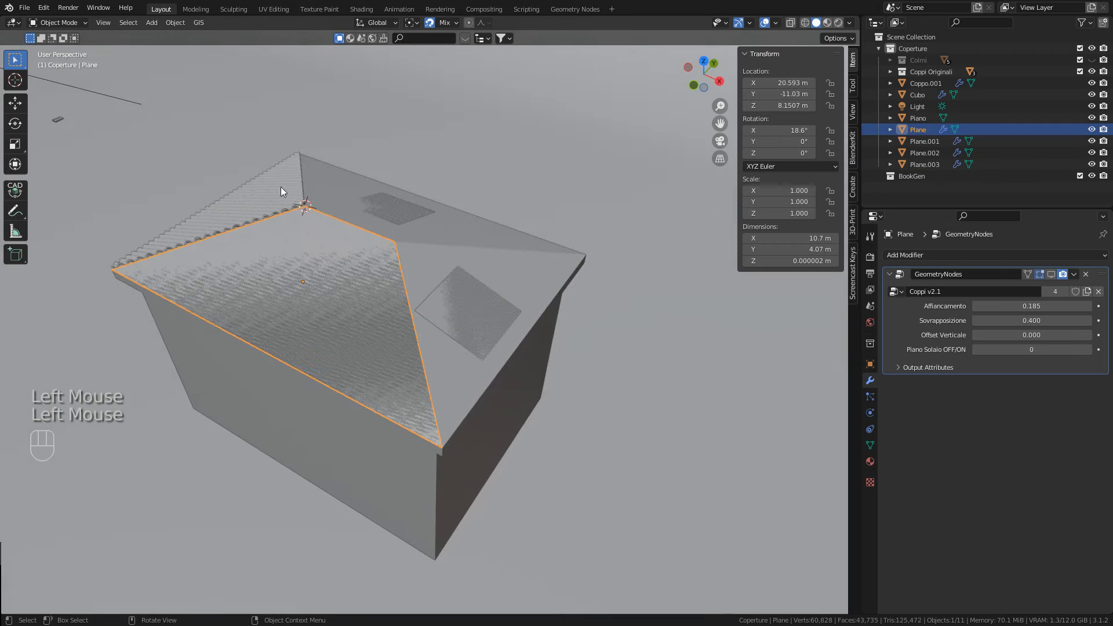
pyautogui.click(1051, 275)
# Edit Plane.003 on the end slope and snap its two lower vertices to the eave corners
pyautogui.scroll(2, 468, 281)
pyautogui.click(469, 279)
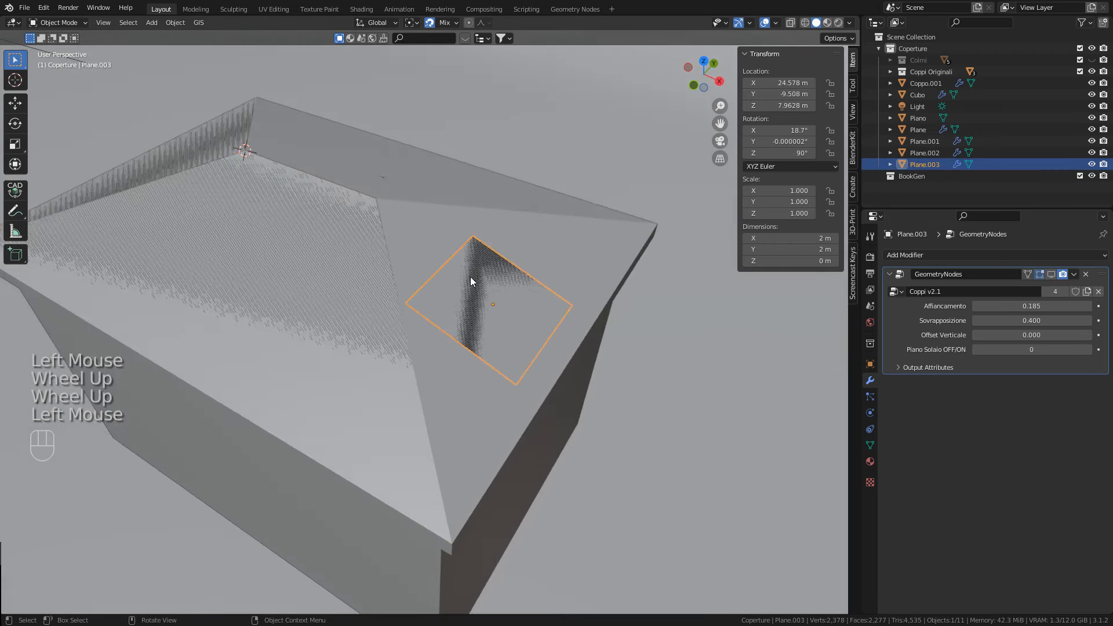
pyautogui.moveTo(471, 277); pyautogui.dragTo(422, 285, button='middle')
pyautogui.press('Tab')
pyautogui.click(380, 415)
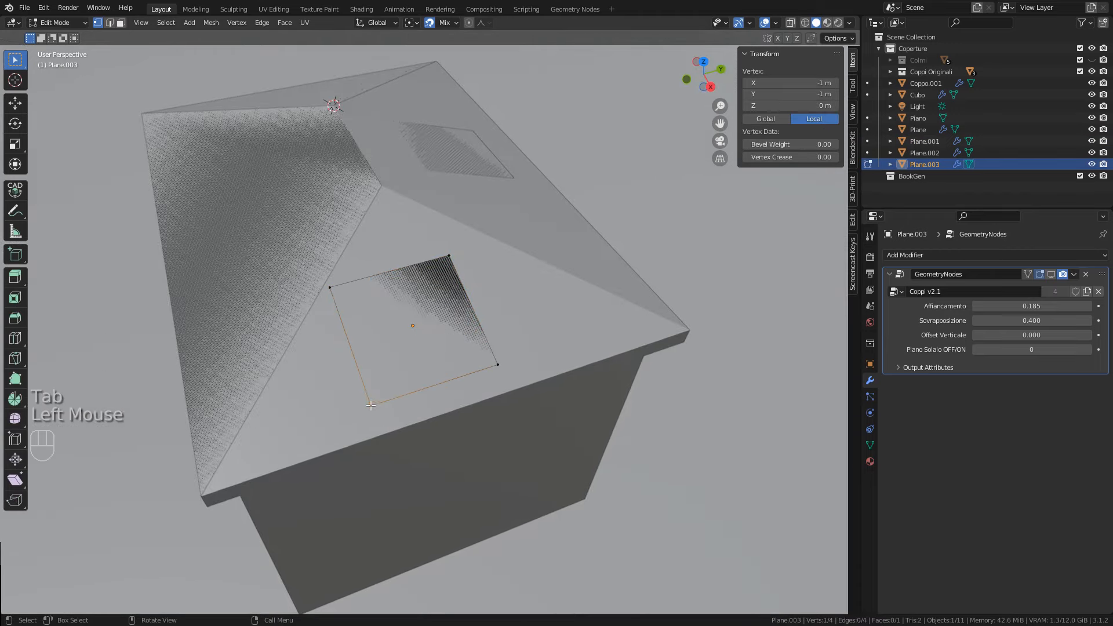
pyautogui.press('g')
pyautogui.click(201, 497)
pyautogui.click(497, 365)
pyautogui.press('g')
pyautogui.click(690, 329)
# Snap one upper vertex of Plane.003 to the ridge end, dissolve the other upper vertex and leave Edit Mode
pyautogui.click(450, 259)
pyautogui.click(388, 192)
pyautogui.click(413, 325)
pyautogui.press('Delete')
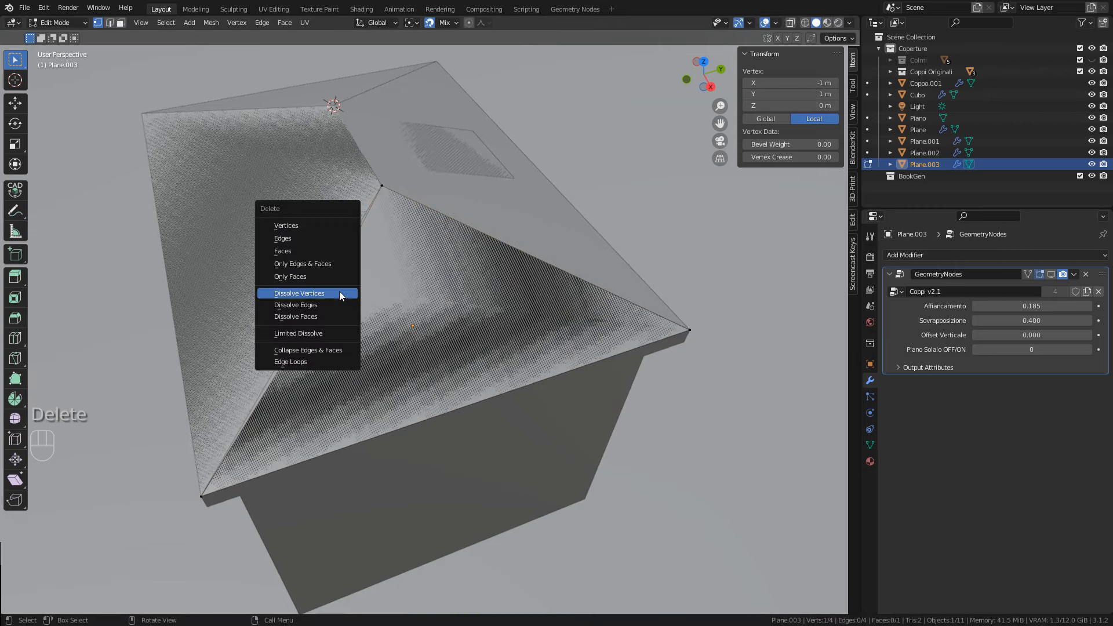
pyautogui.click(339, 292)
pyautogui.press('Tab')
# Edit Plane.002 on the other long slope and move its two lower vertices to the eave corners
pyautogui.moveTo(447, 262); pyautogui.dragTo(549, 211, button='middle')
pyautogui.click(555, 207)
pyautogui.press('Tab')
pyautogui.click(586, 276)
pyautogui.press('g')
pyautogui.click(439, 498)
pyautogui.click(648, 222)
pyautogui.press('g')
pyautogui.click(775, 166)
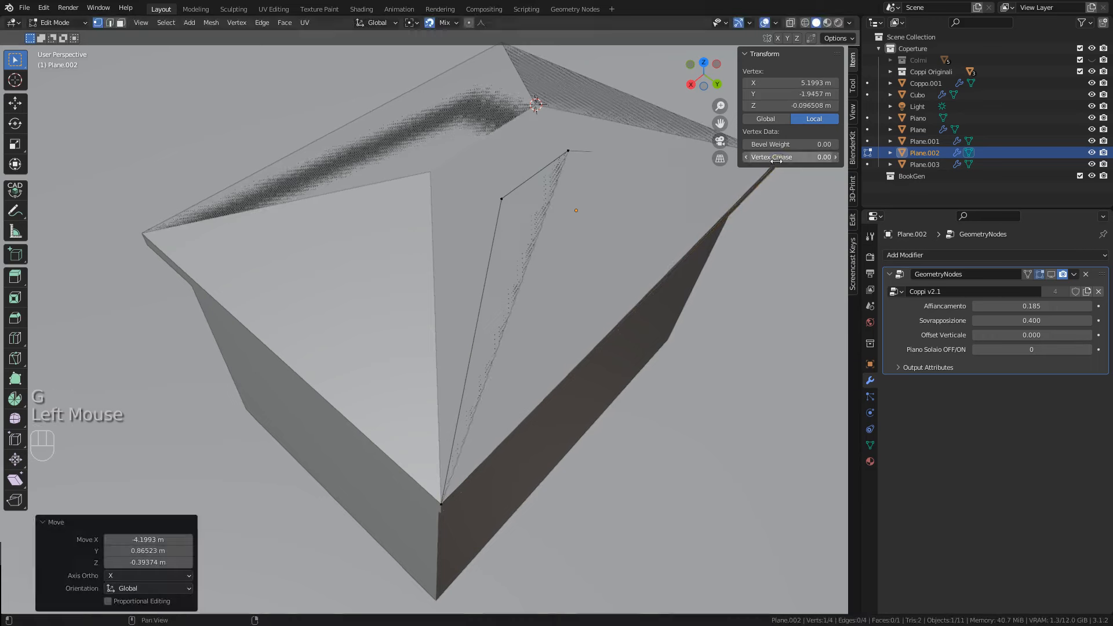
# Snap the two upper vertices of Plane.002 to the two ends of the ridge
pyautogui.click(502, 199)
pyautogui.press('g')
pyautogui.click(431, 174)
pyautogui.click(569, 150)
pyautogui.press('g')
pyautogui.click(535, 112)
# Snap the remaining lower vertex of Plane.002 exactly onto its eave corner and return to Object Mode
pyautogui.moveTo(535, 112); pyautogui.dragTo(529, 135, button='middle')
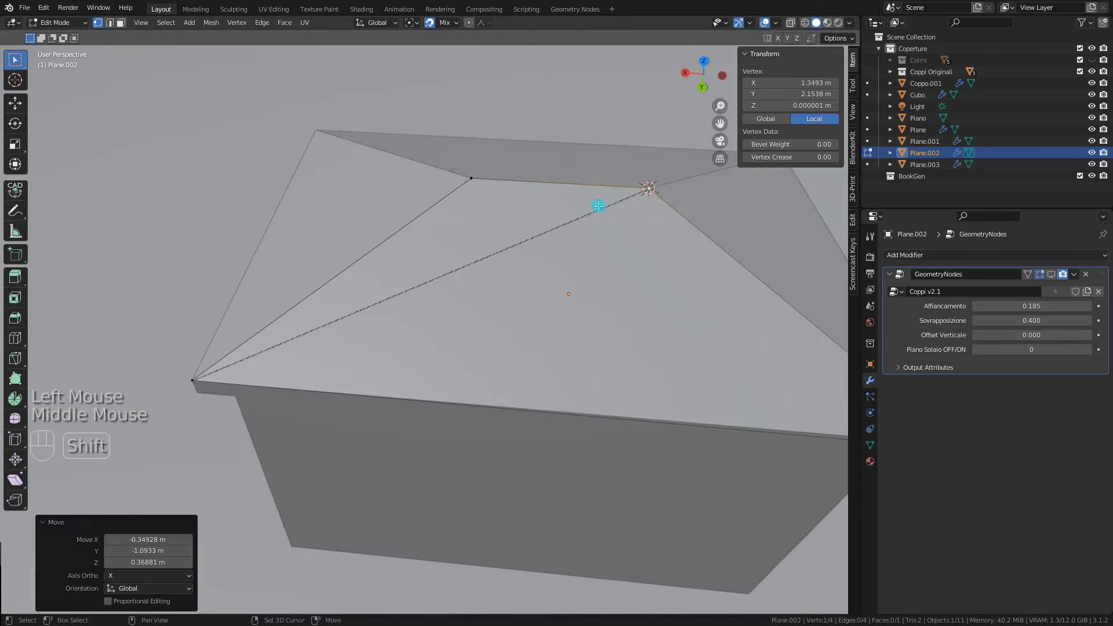
pyautogui.keyDown('shift'); pyautogui.moveTo(596, 204); pyautogui.dragTo(395, 164, button='middle'); pyautogui.keyUp('shift')
pyautogui.click(706, 400)
pyautogui.press('g')
pyautogui.click(706, 394)
pyautogui.moveTo(443, 213); pyautogui.dragTo(491, 217, button='middle')
pyautogui.press('Tab')
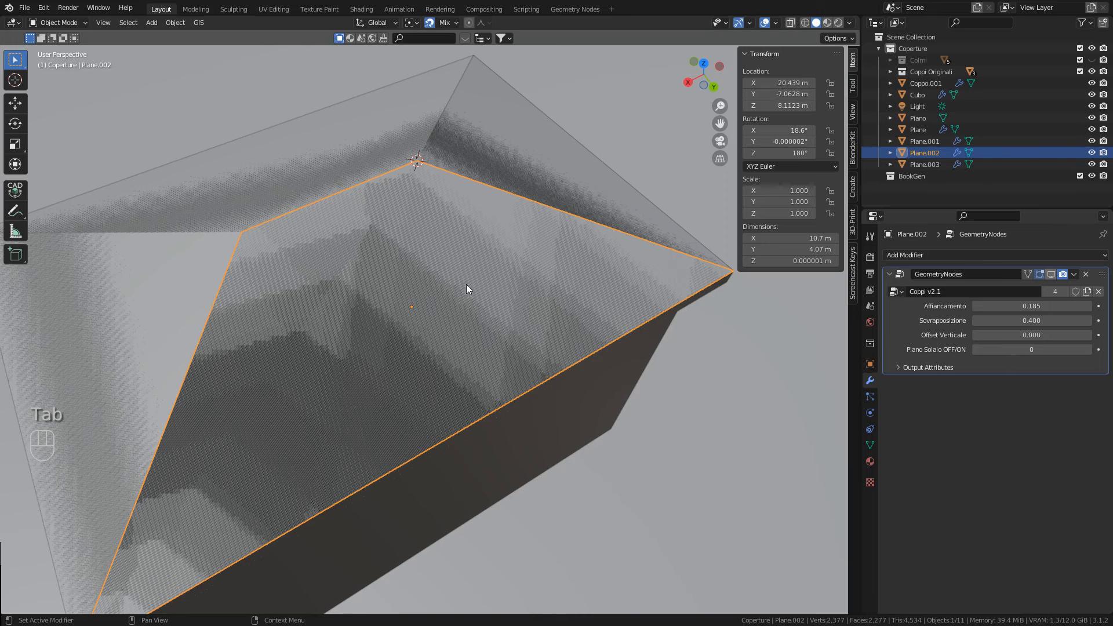
# Display the Coppi v2.1 tiles on Plane.002 in the viewport and set the plane's origin to its geometry
pyautogui.rightClick(450, 238)
pyautogui.moveTo(452, 239)
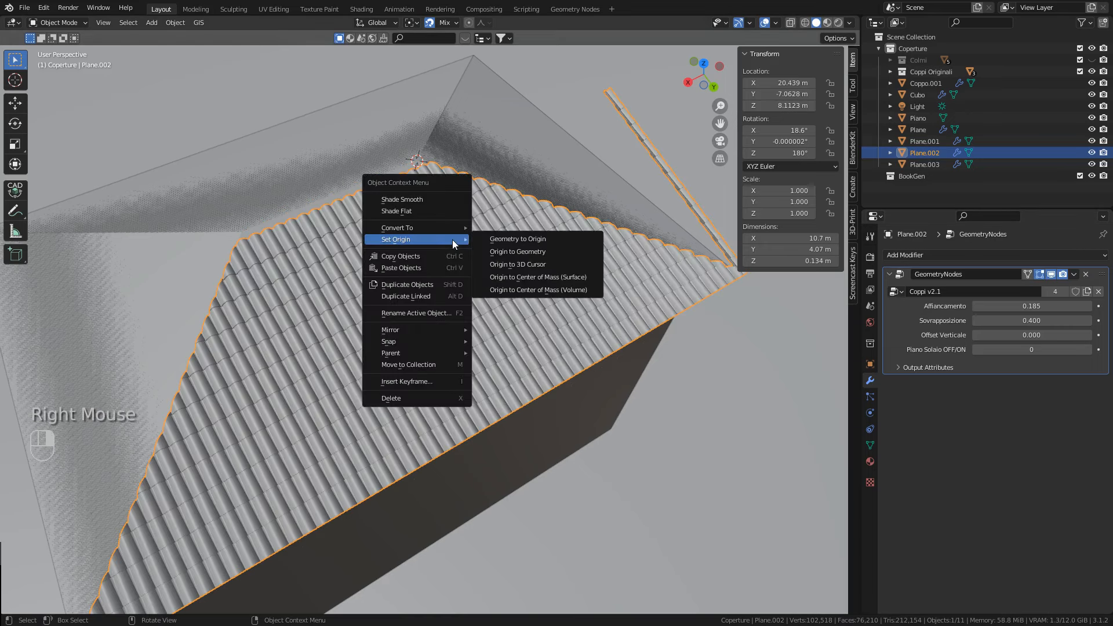
pyautogui.press('Return')
# Select Plane.003 on the adjacent short slope and set its origin to its geometry
pyautogui.click(191, 268)
pyautogui.click(192, 267)
pyautogui.rightClick(192, 265)
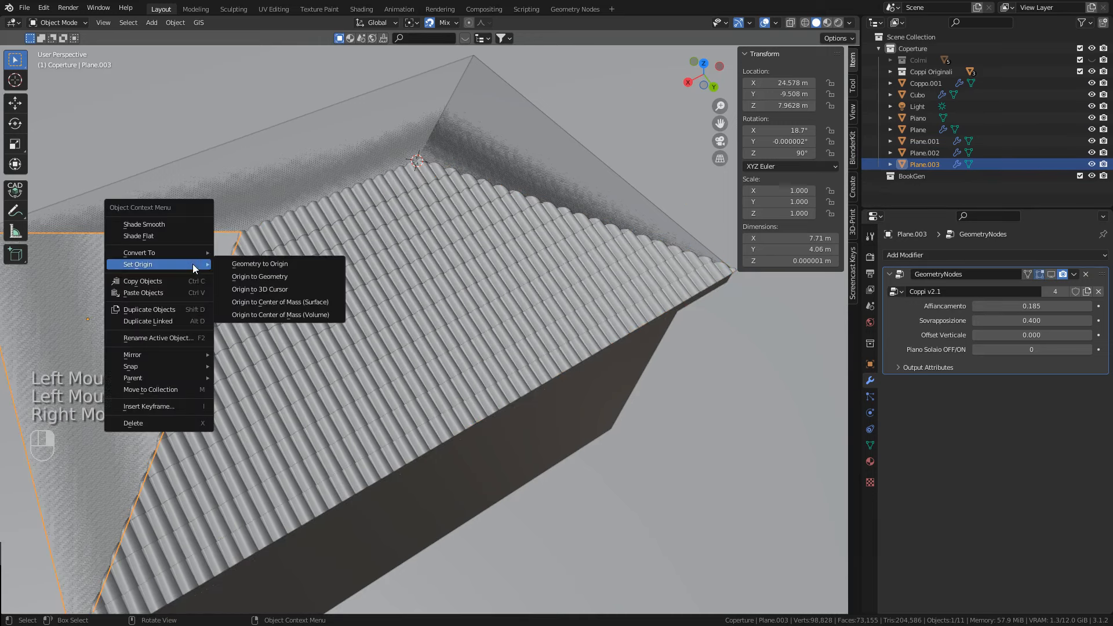
pyautogui.click(259, 276)
# Select Plane on the opposite long slope and set its origin to its geometry
pyautogui.click(326, 170)
pyautogui.rightClick(328, 165)
pyautogui.moveTo(328, 164)
pyautogui.click(413, 165)
pyautogui.rightClick(481, 148)
pyautogui.moveTo(480, 148)
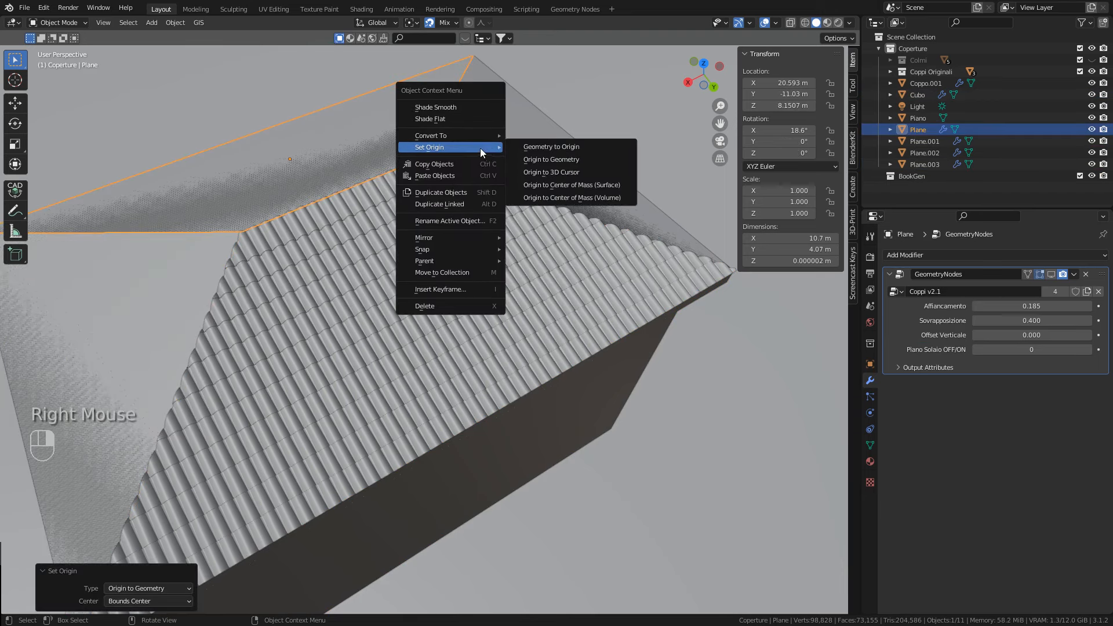
pyautogui.click(549, 161)
# Set the origin of Plane.001 on the remaining short slope to its geometry and display its tiles in the viewport
pyautogui.click(545, 158)
pyautogui.rightClick(544, 159)
pyautogui.click(603, 171)
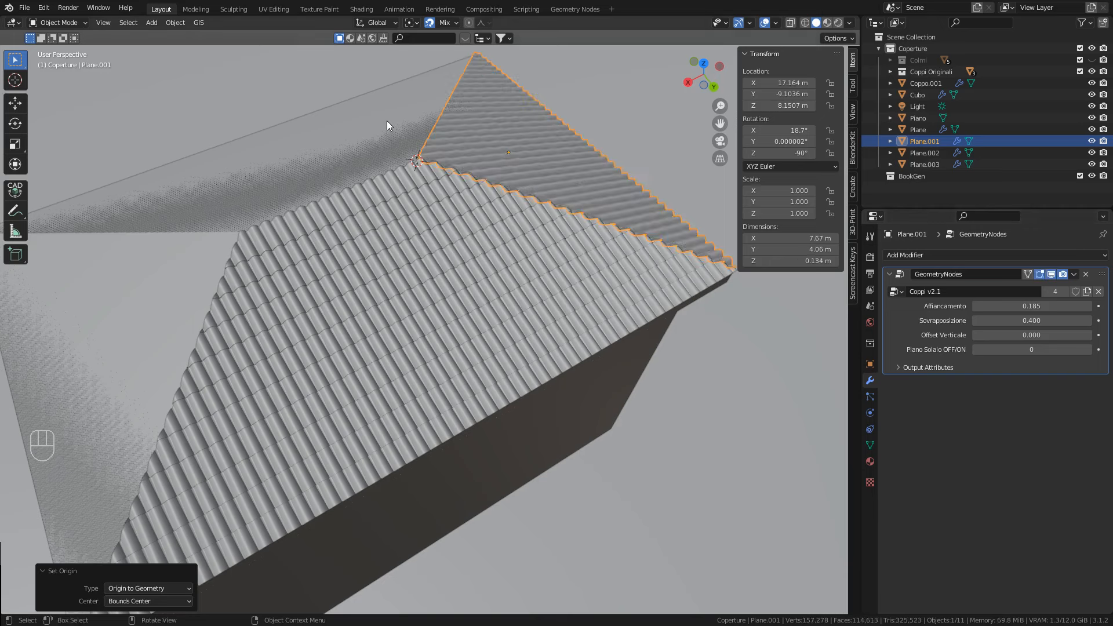
# Display the Coppi v2.1 tiles on Plane and Plane.003 in the viewport, and leave all objects deselected
pyautogui.click(385, 120)
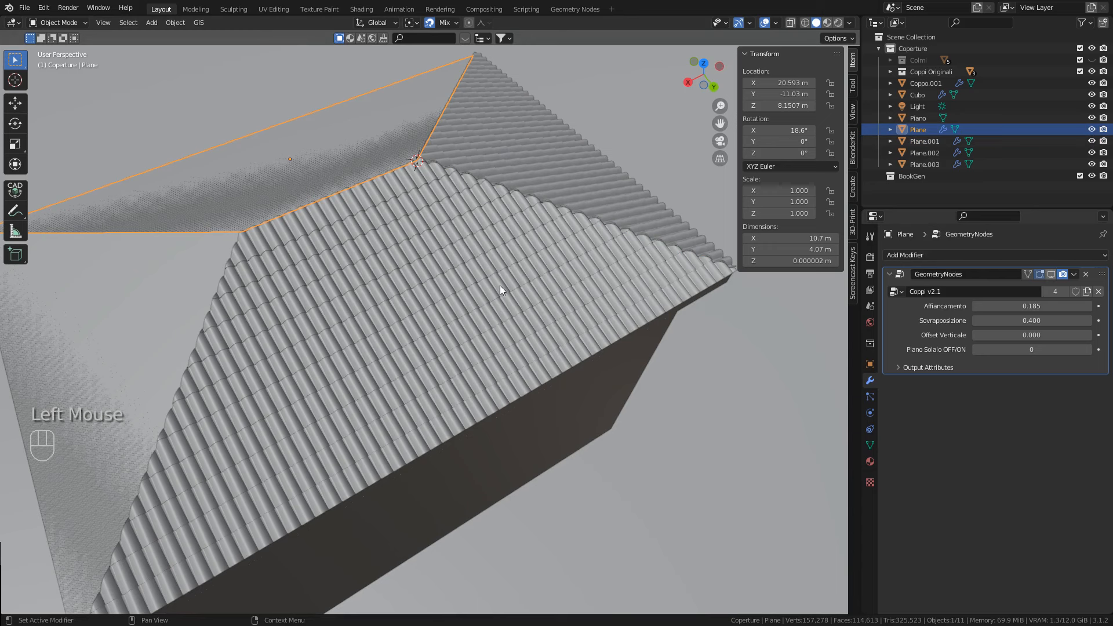
pyautogui.click(195, 272)
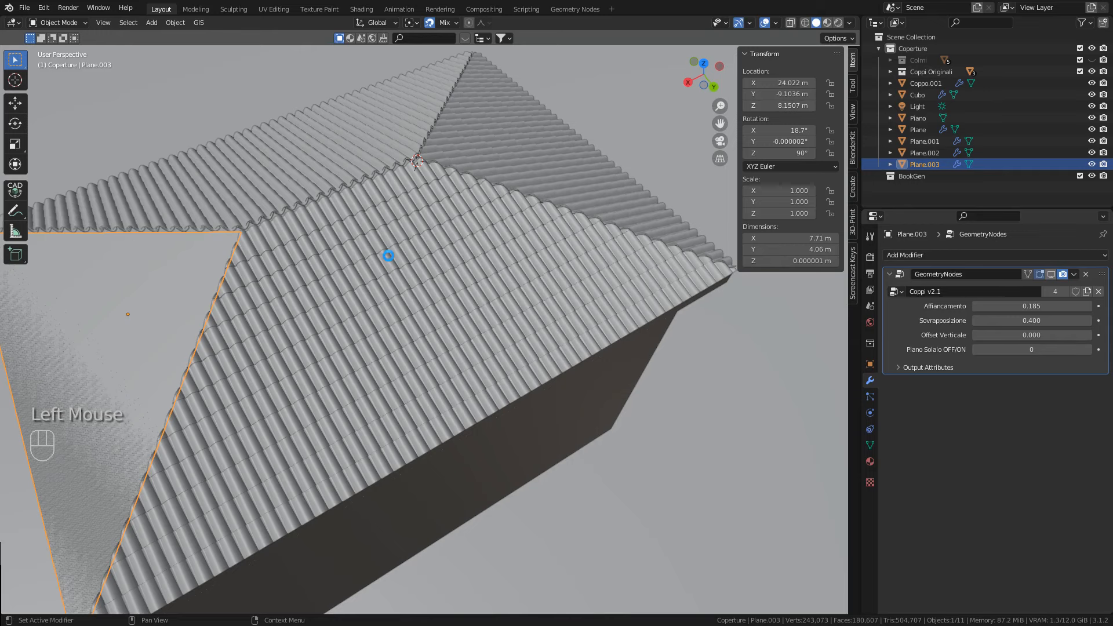
pyautogui.moveTo(388, 256); pyautogui.dragTo(561, 221, button='middle')
pyautogui.press('a')
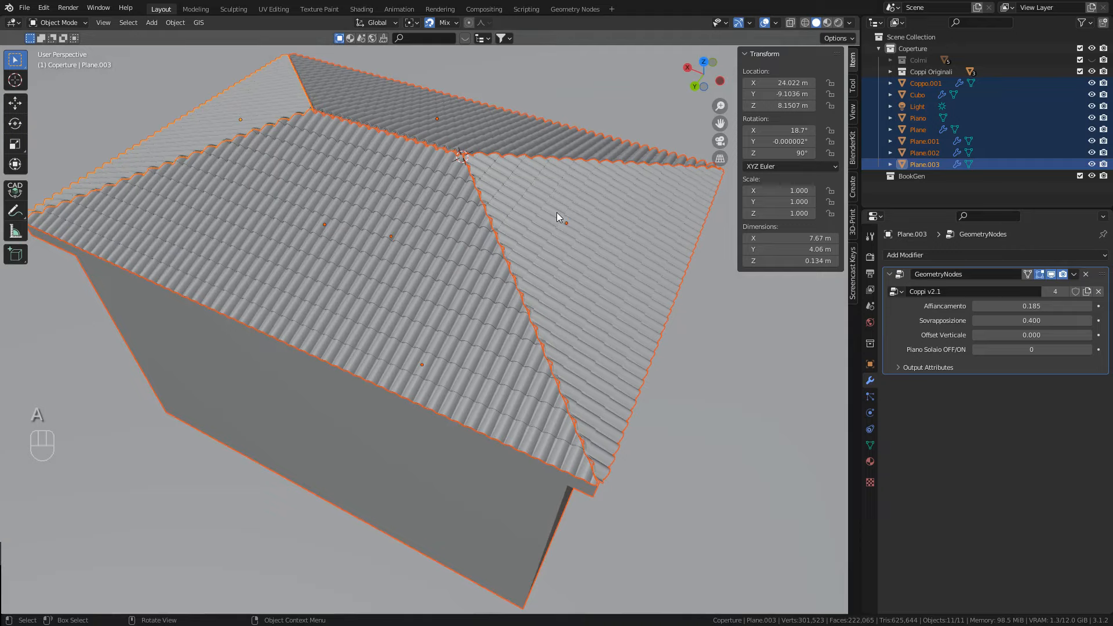
pyautogui.hotkey('alt', 'a')
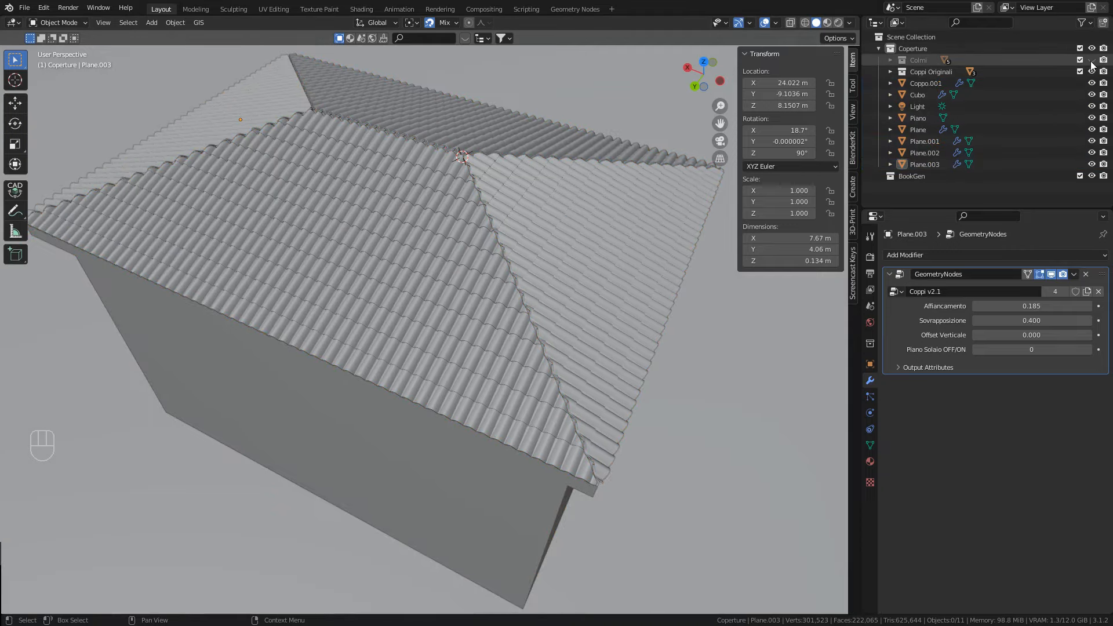
# Unhide the Colmi collection of ridge tiles and show the finished roof in Rendered viewport shading
pyautogui.click(1080, 60)
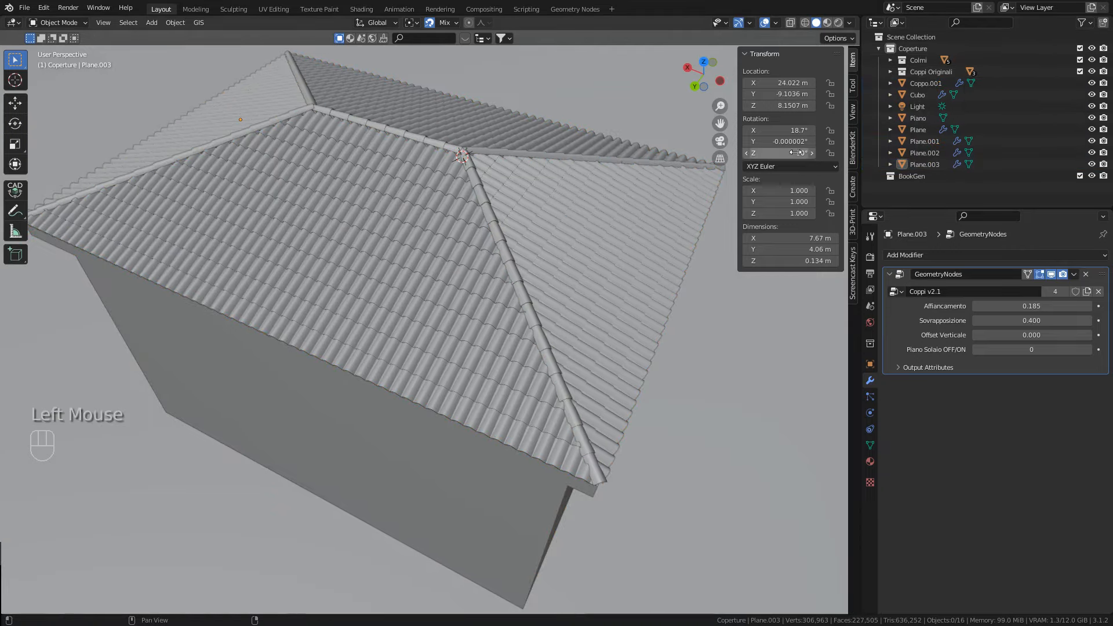
pyautogui.click(839, 22)
pyautogui.moveTo(596, 114)
pyautogui.mouseDown(button='middle')
pyautogui.moveTo(452, 226)
pyautogui.moveTo(189, 204)
pyautogui.mouseUp(button='middle')
pyautogui.scroll(-1, 285, 243)
pyautogui.moveTo(285, 244); pyautogui.dragTo(435, 267, button='middle')
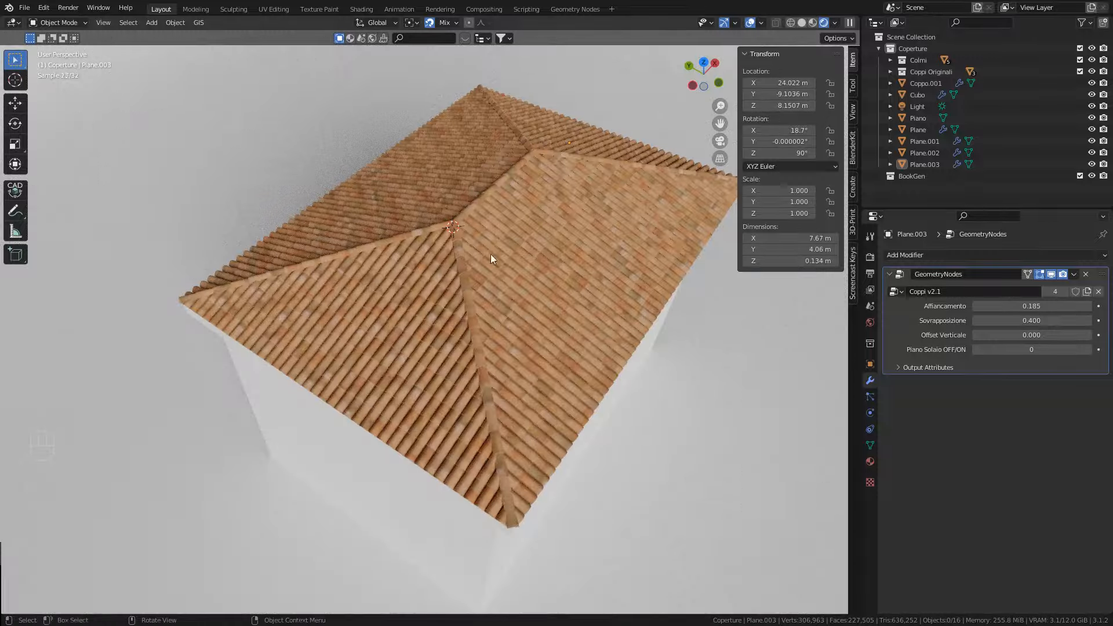